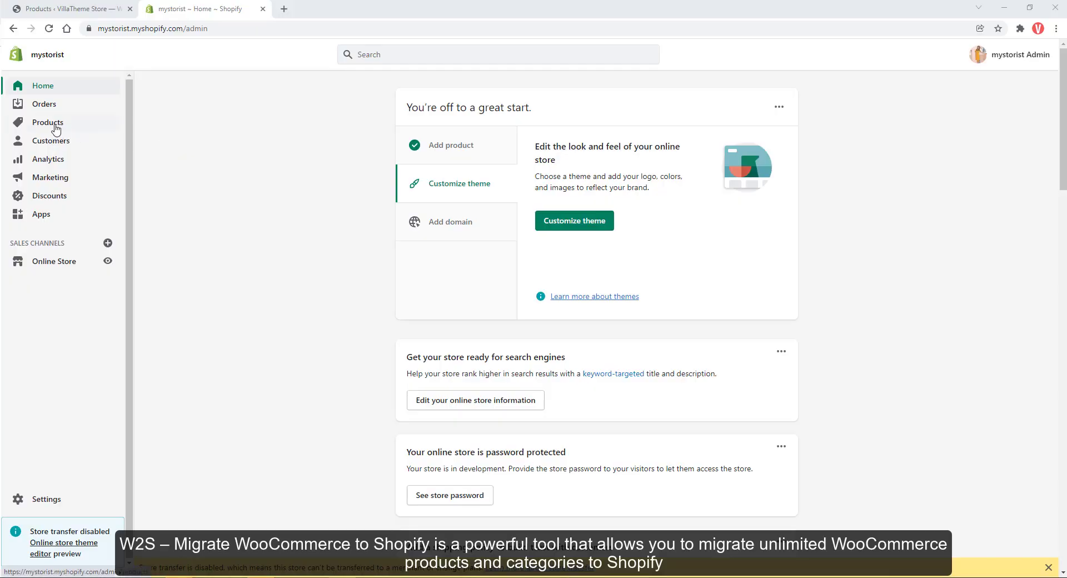
View the product list in the Shopify admin, then switch to the WooCommerce store's product list.
click(57, 129)
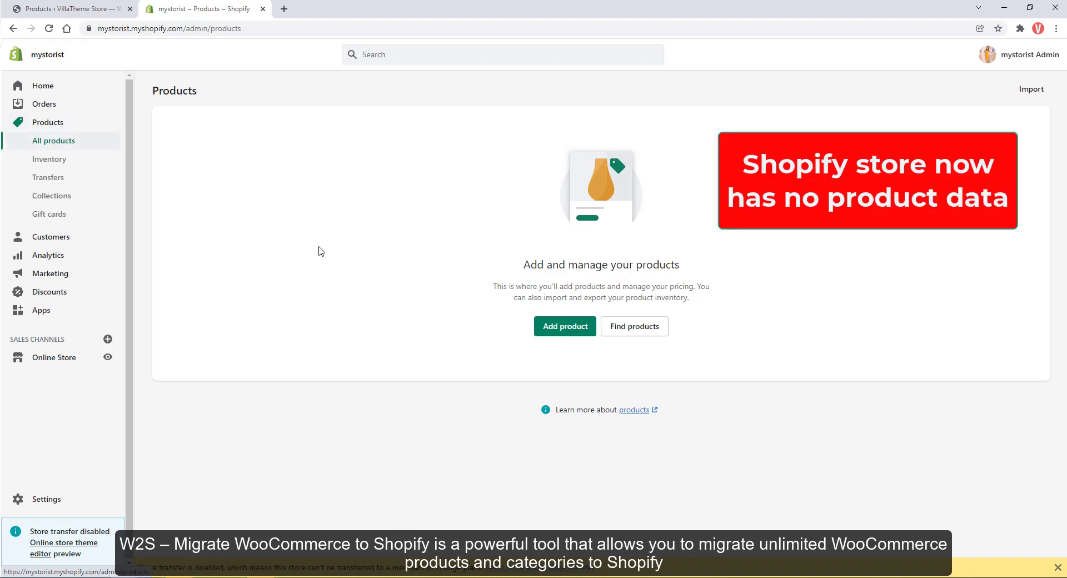
key(ctrl+shift+Tab)
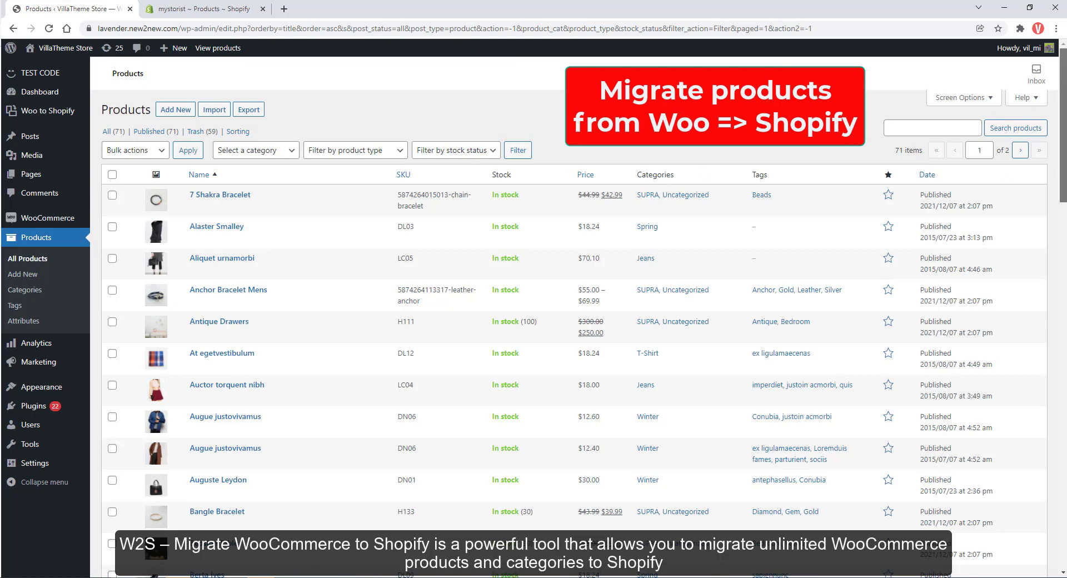
mouse_move(1062, 125)
mouse_down()
mouse_move(1062, 253)
mouse_move(1062, 128)
mouse_up()
Open the Woo to Shopify plugin page separately and import the products and product categories into Shopify.
mouse_move(56, 111)
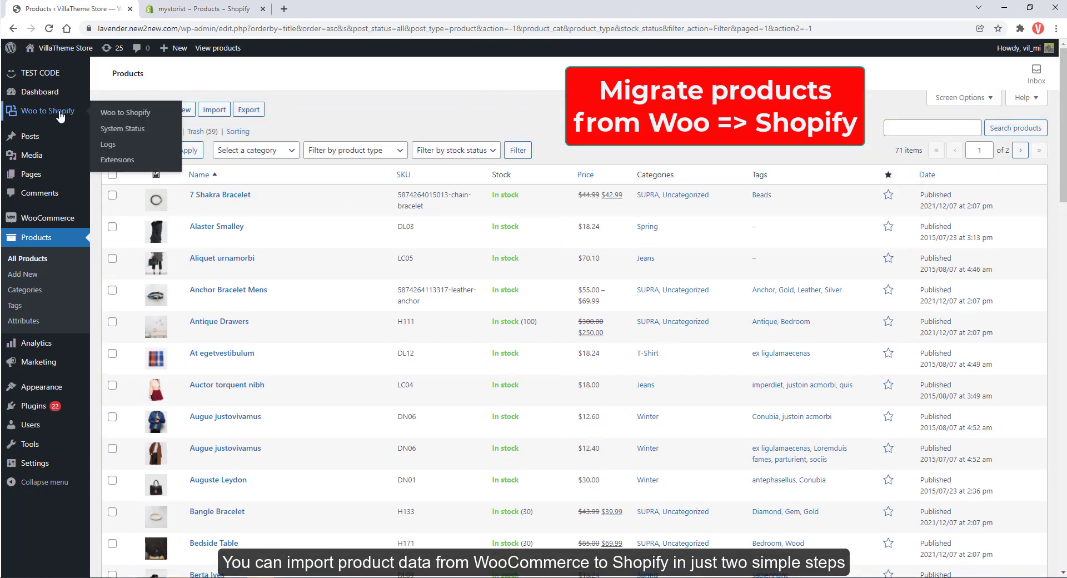
middle_click(111, 113)
click(192, 6)
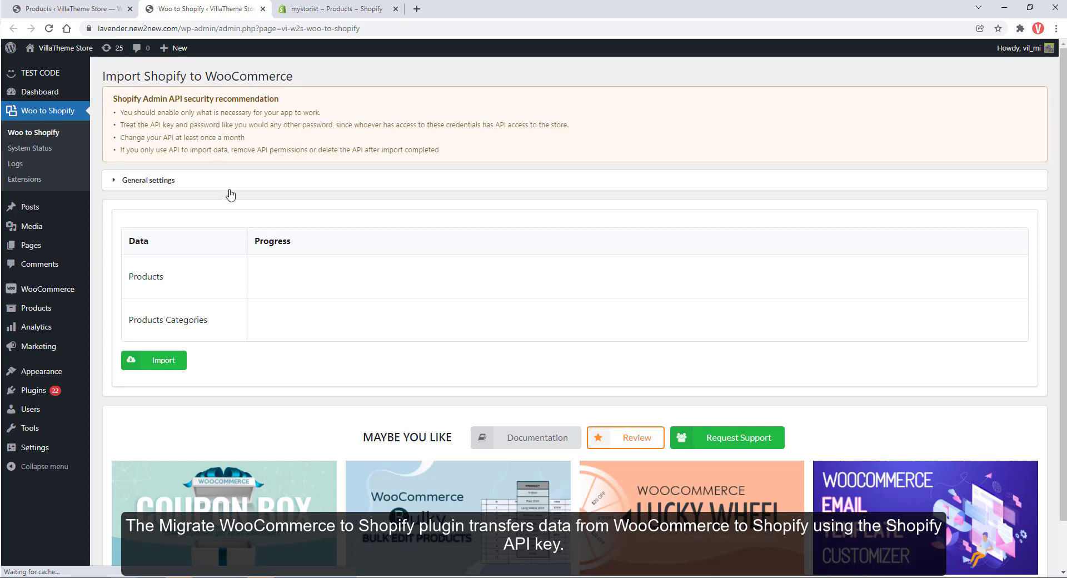
click(173, 366)
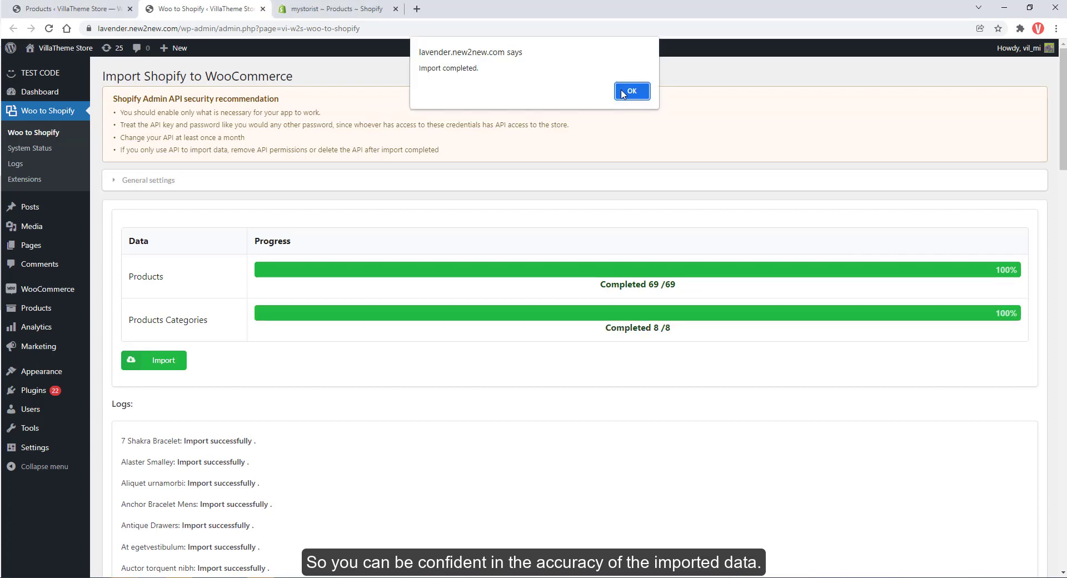
click(629, 91)
Switch to the Shopify admin, reload the product list and review the imported products.
click(330, 8)
click(49, 29)
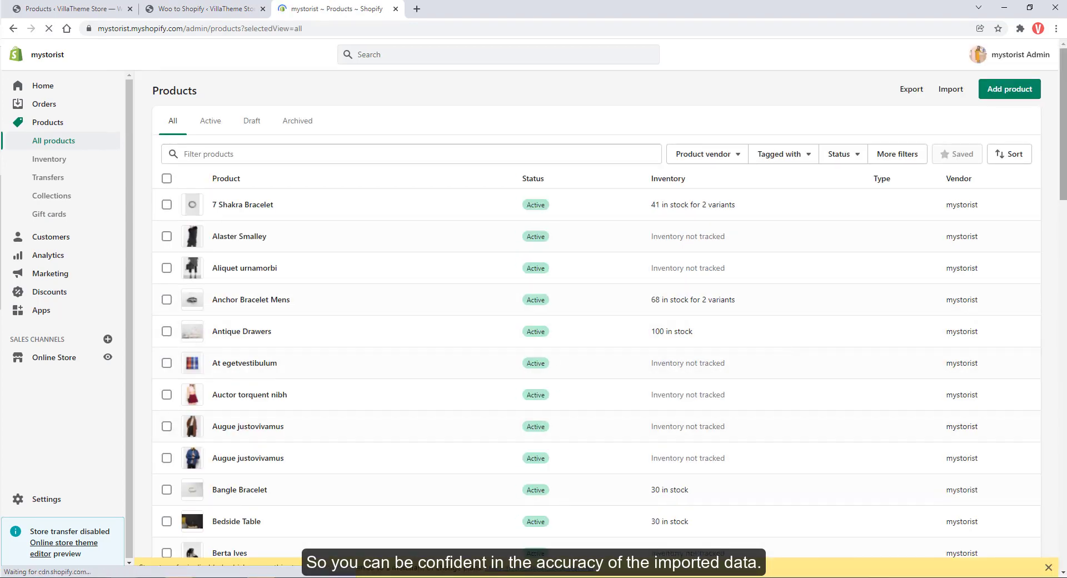
scroll(767, 354, down, 10)
scroll(600, 324, down, 14)
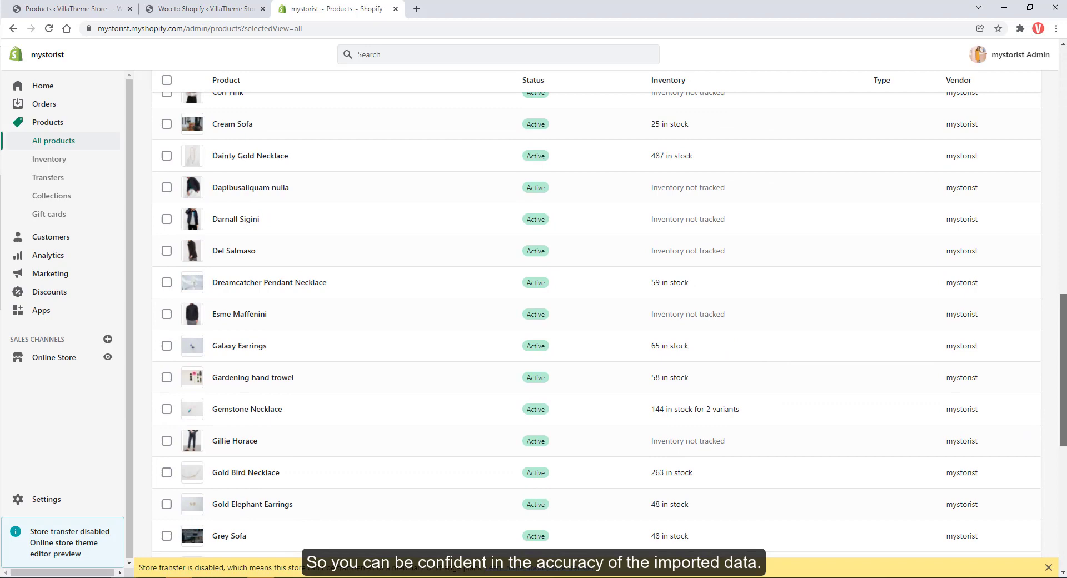
scroll(600, 323, up, 2)
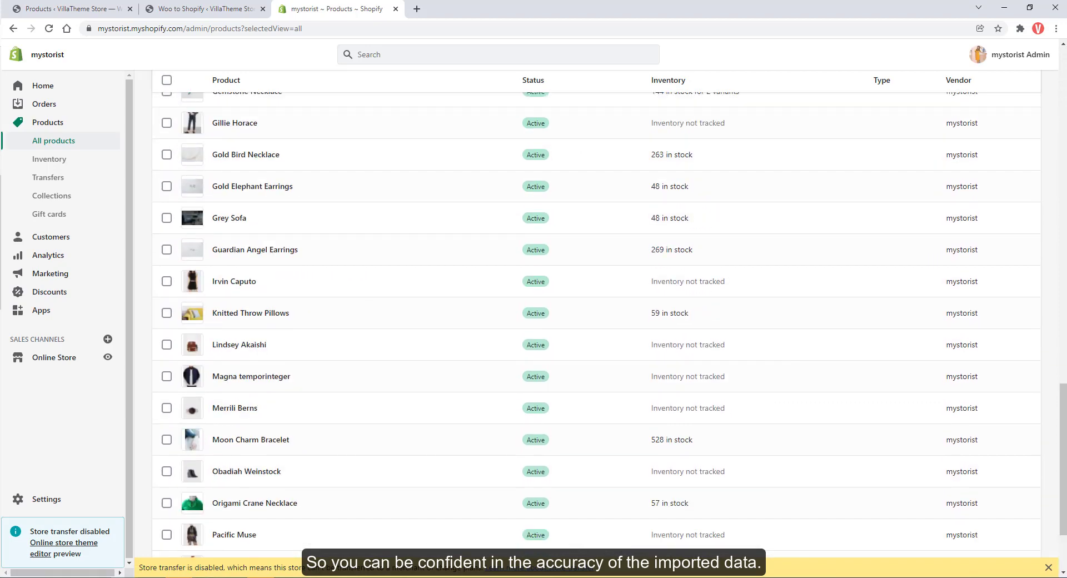
Review the Shopify store's collections for the imported product categories.
click(51, 196)
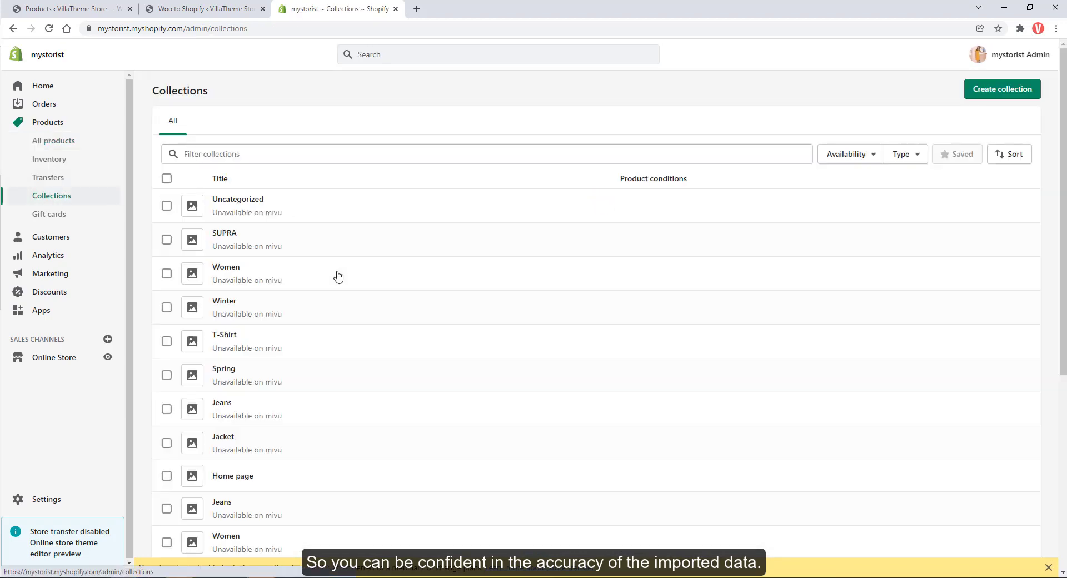
scroll(338, 278, down, 5)
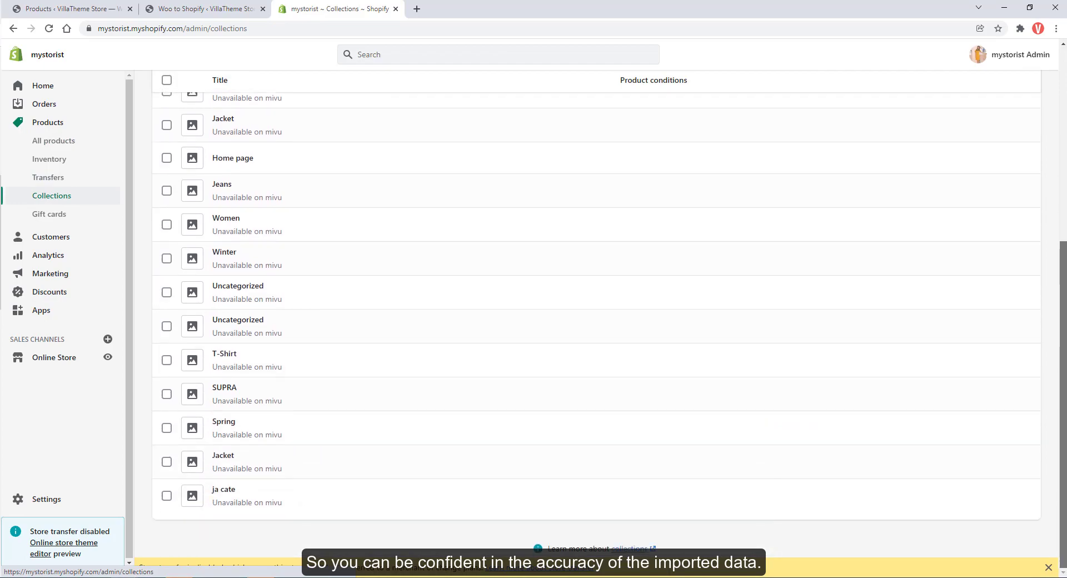
scroll(609, 330, up, 5)
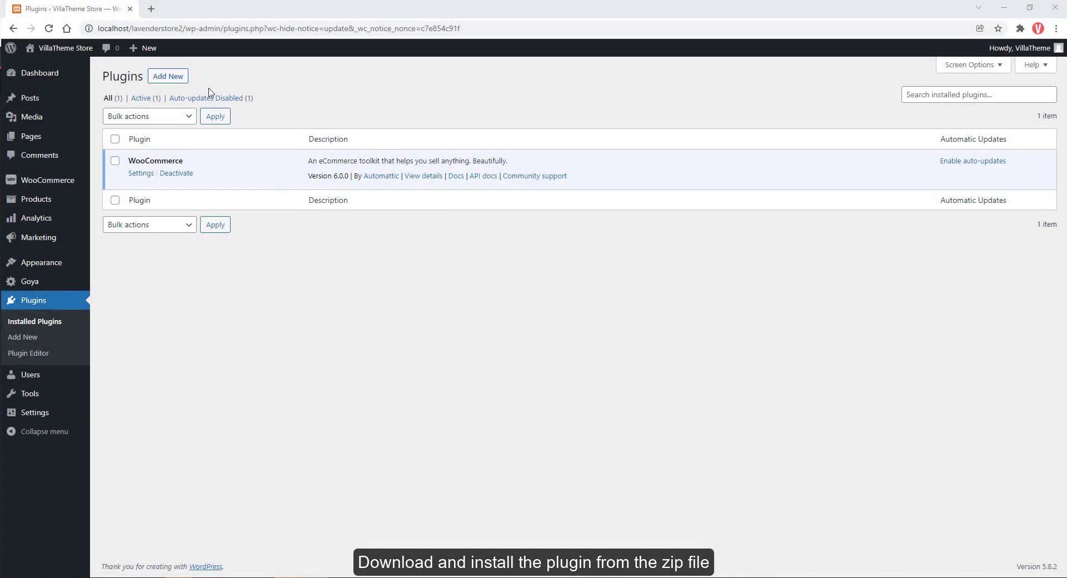
Install the WordPress plugin from the w2s-migrate-woo-to-shopify zip file and activate it.
click(181, 79)
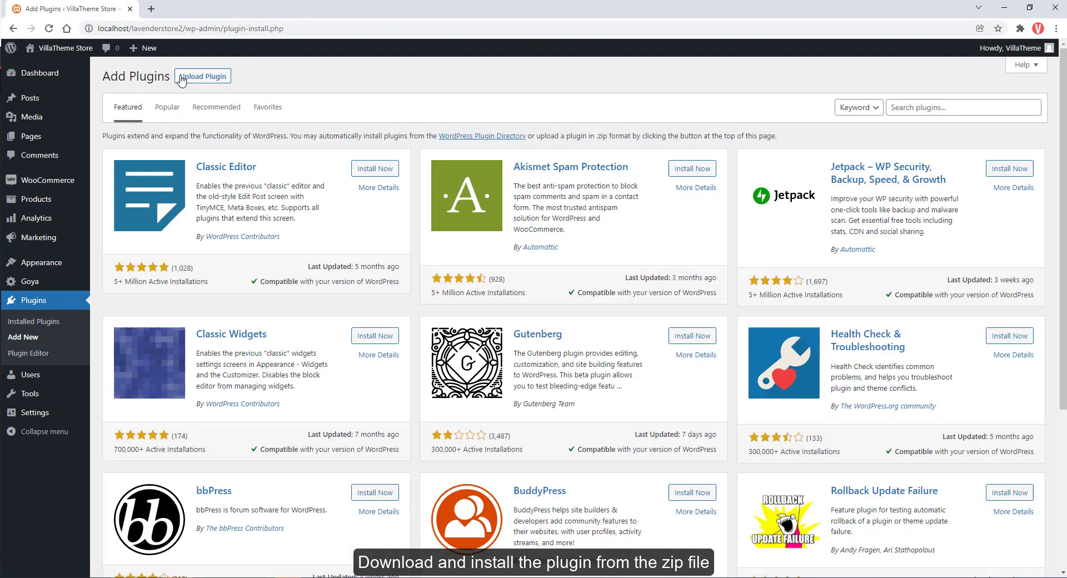
click(181, 78)
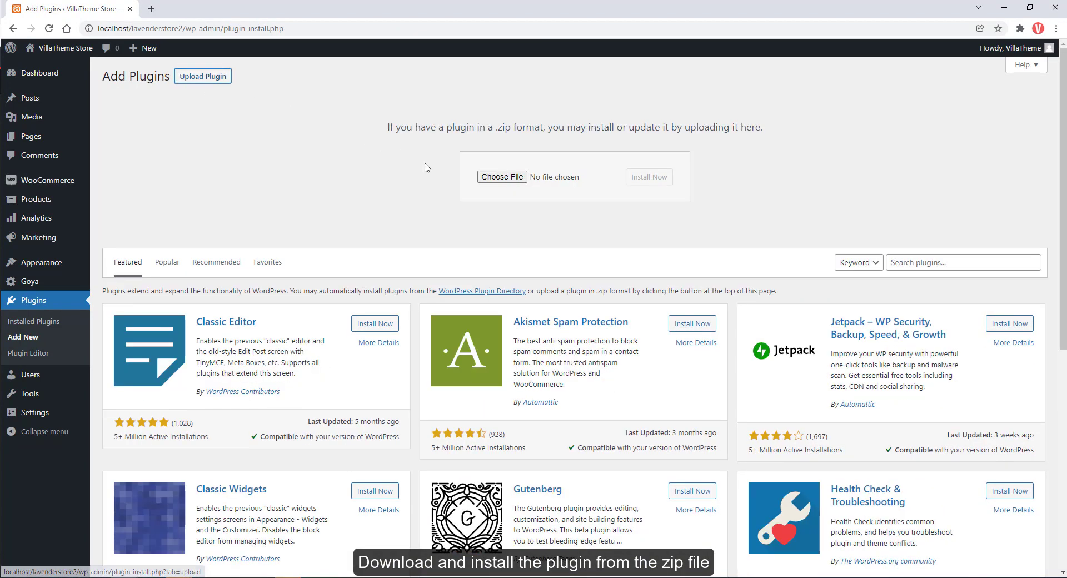
click(503, 186)
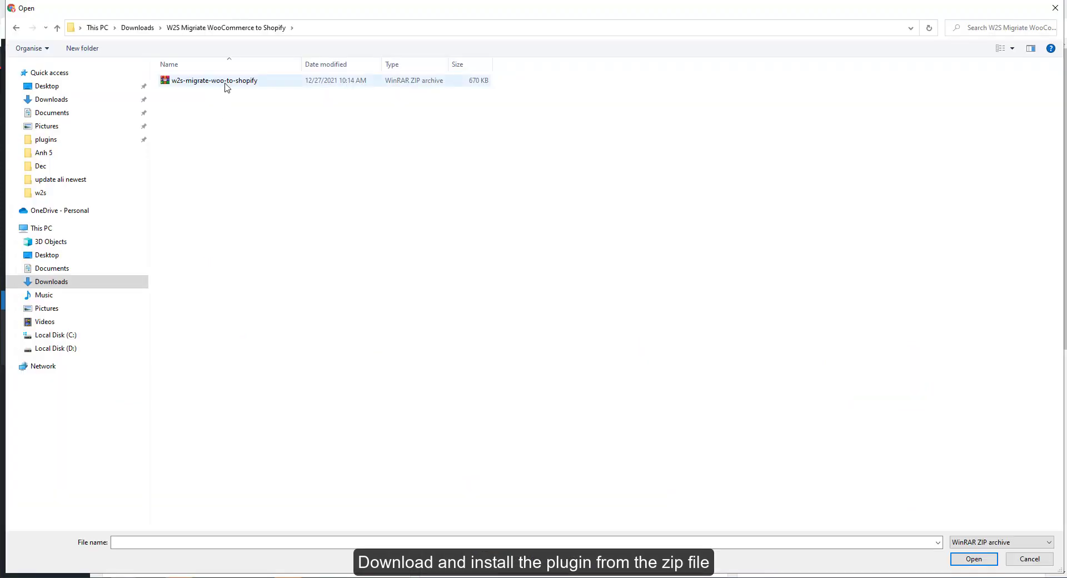
click(226, 82)
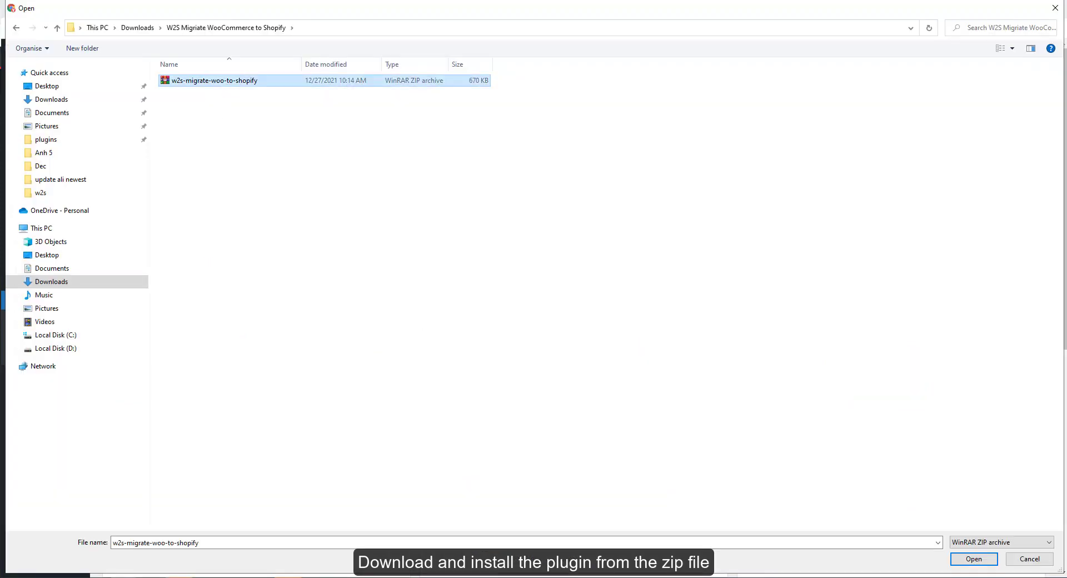
click(969, 558)
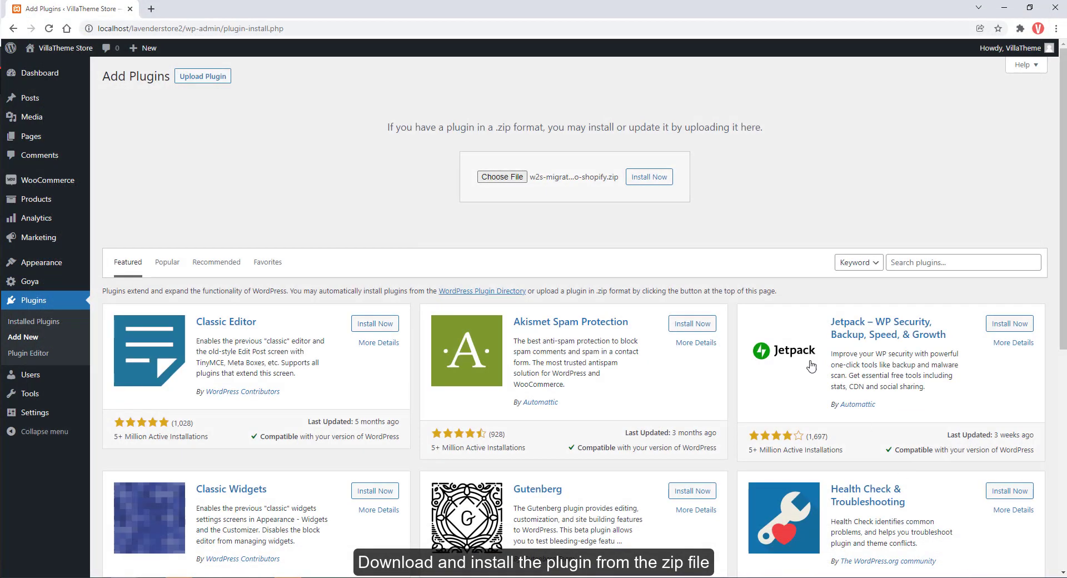
click(660, 183)
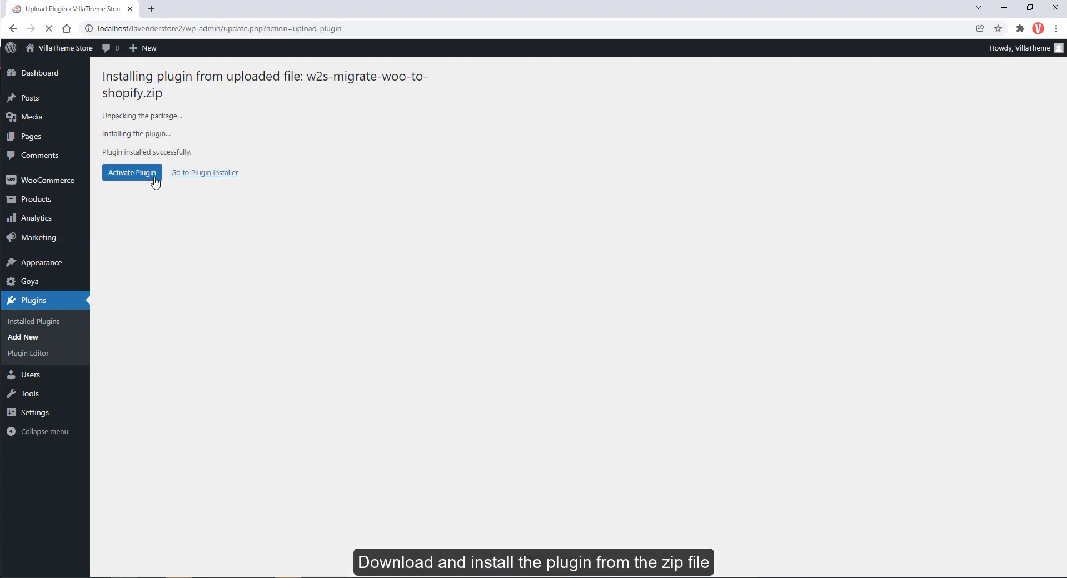
click(147, 177)
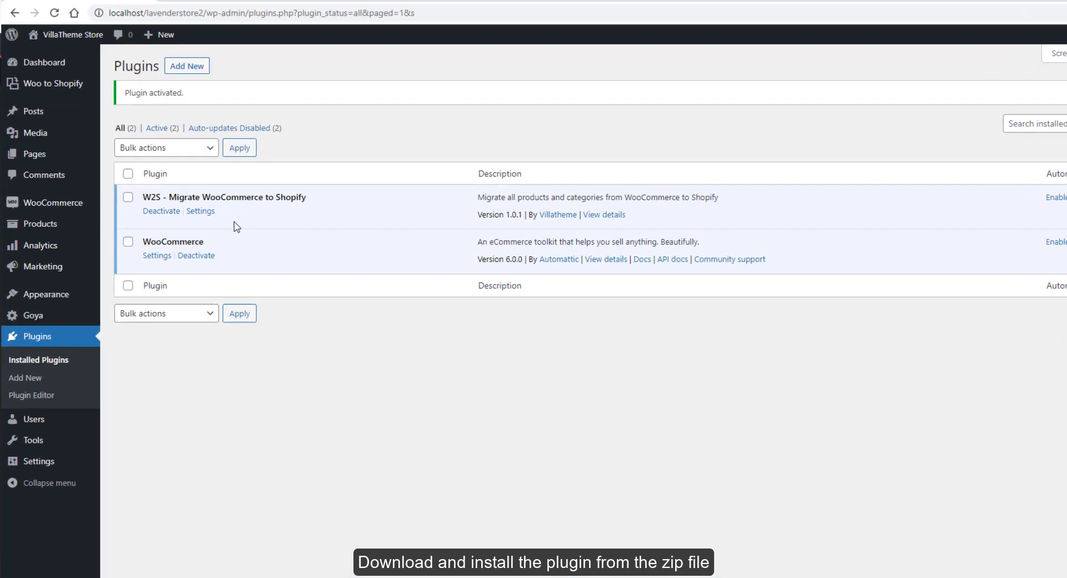
Switch to the Shopify admin and start creating a new private app from the private apps management page.
mouse_move(71, 93)
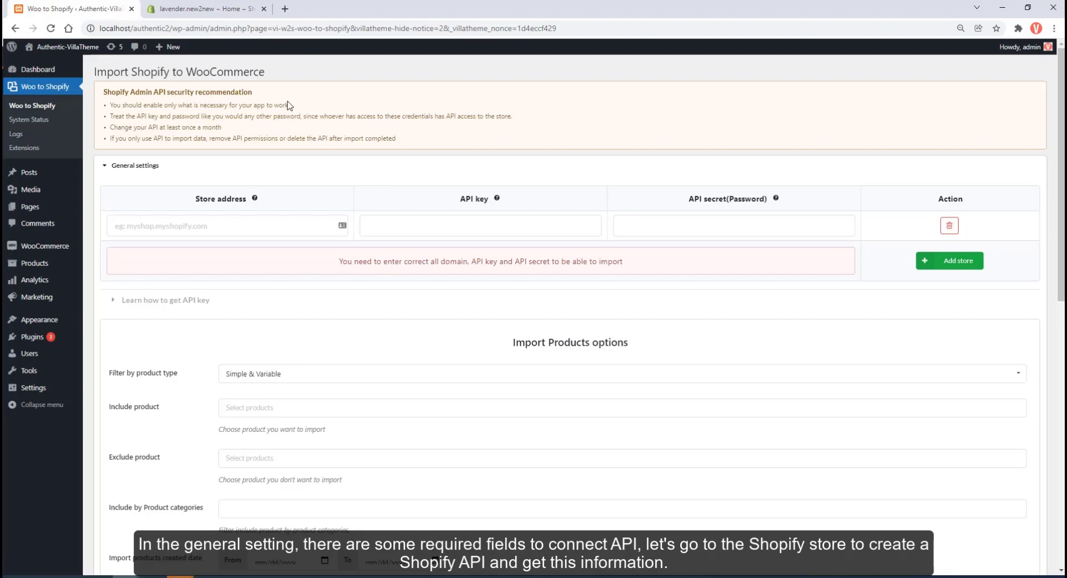
click(222, 9)
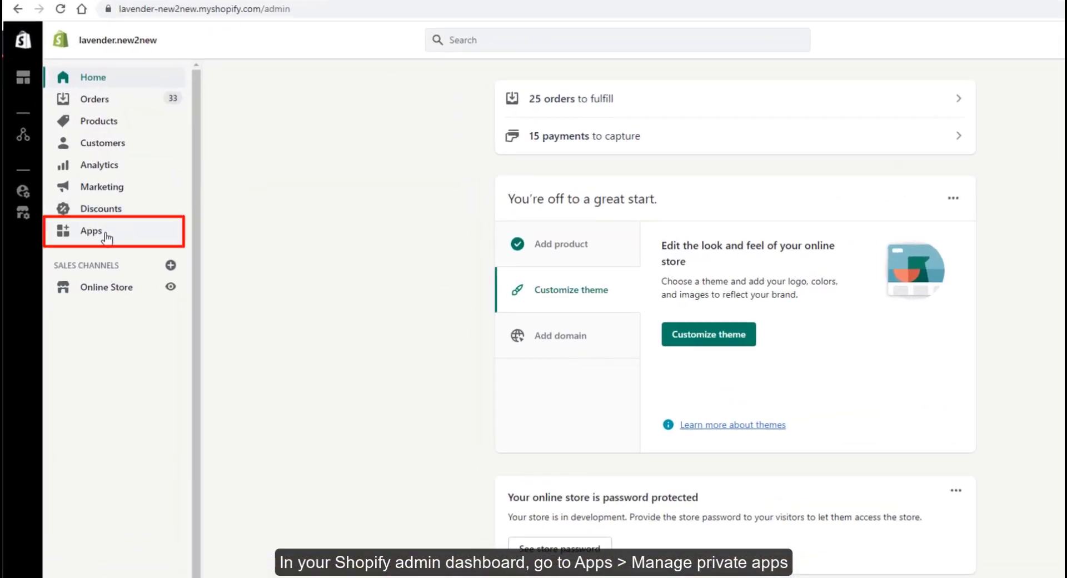
click(101, 236)
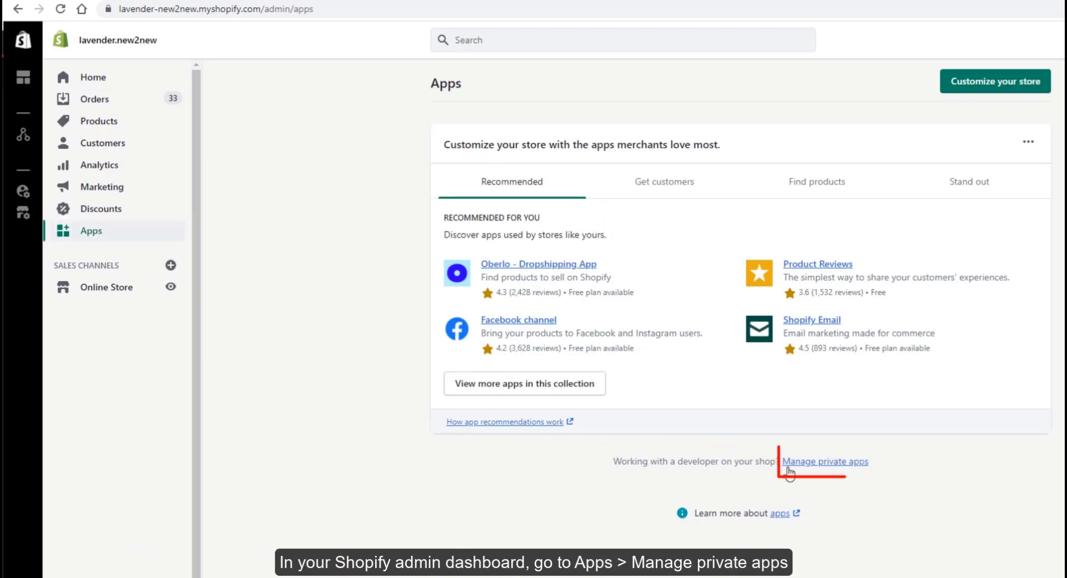
click(806, 467)
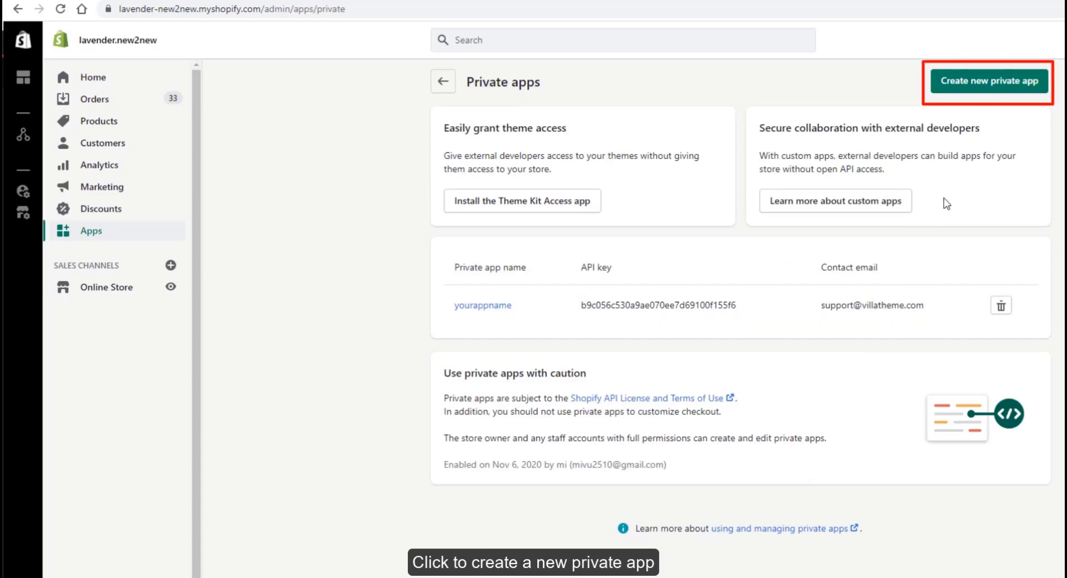
click(1001, 83)
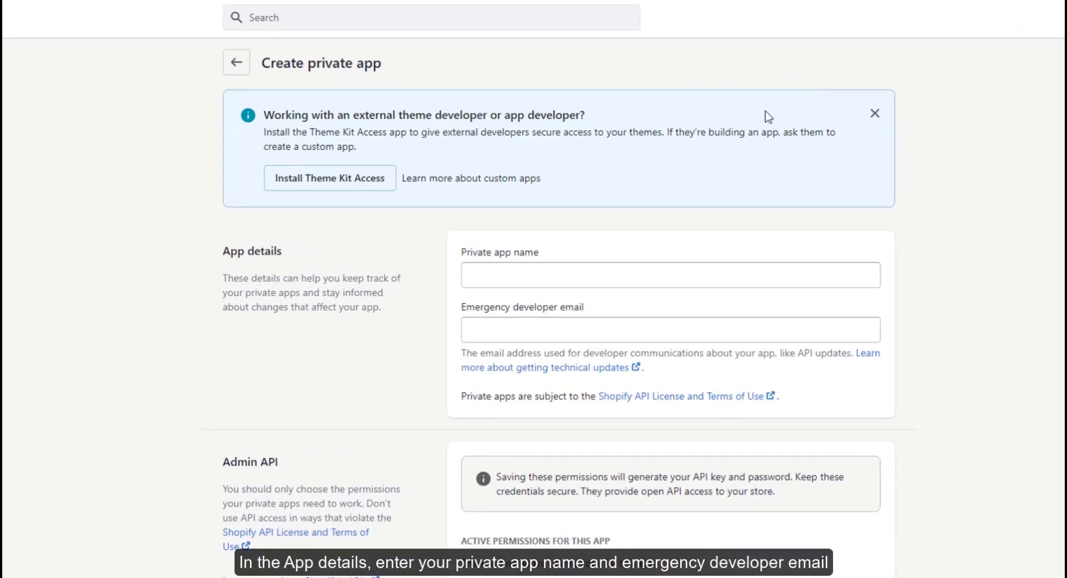
Name the private app "Yourappname" and fill in the emergency developer email.
click(645, 278)
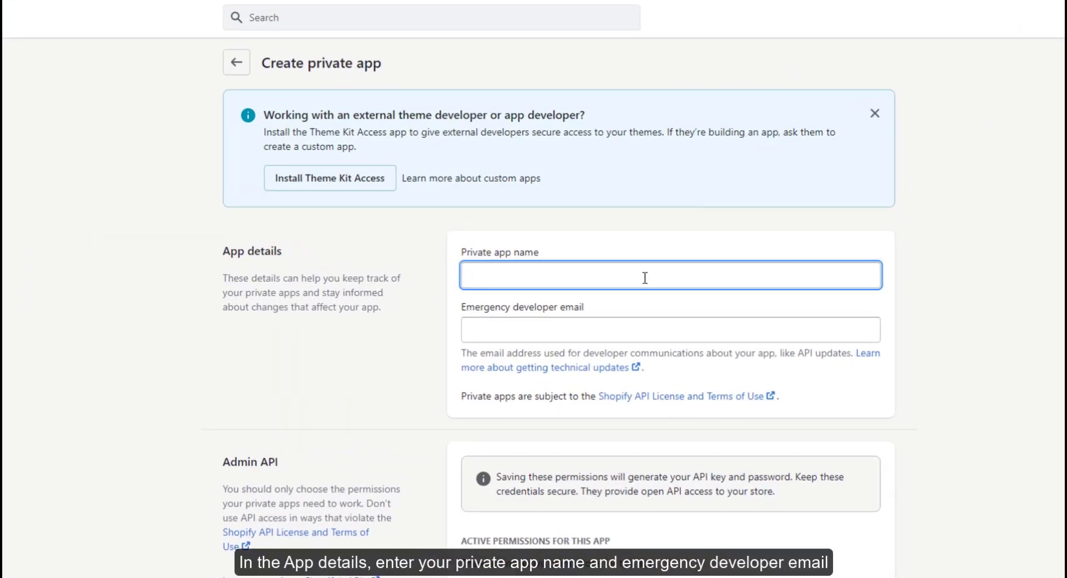
text(Yourappname)
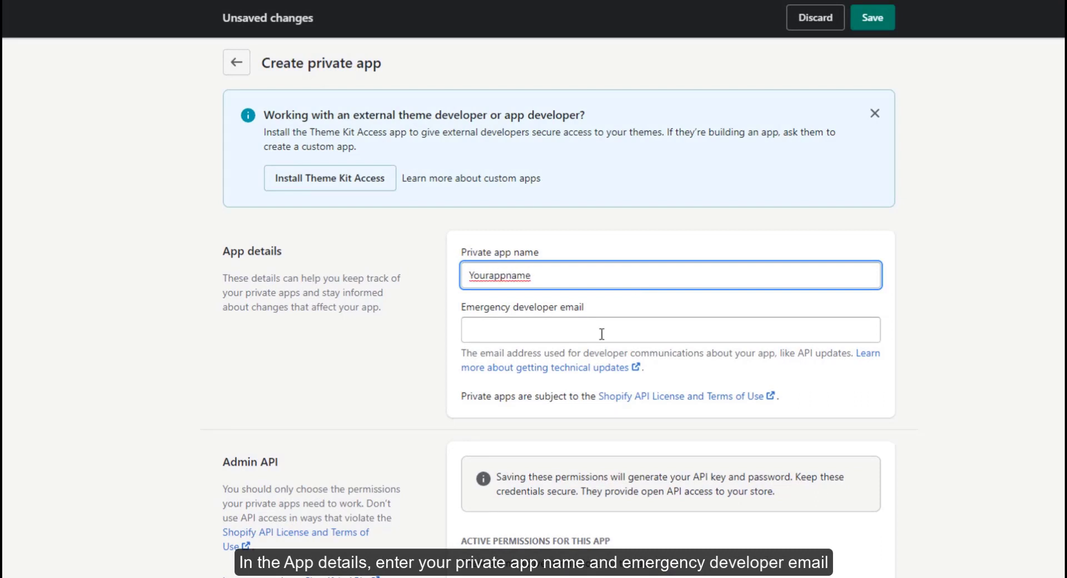
click(601, 333)
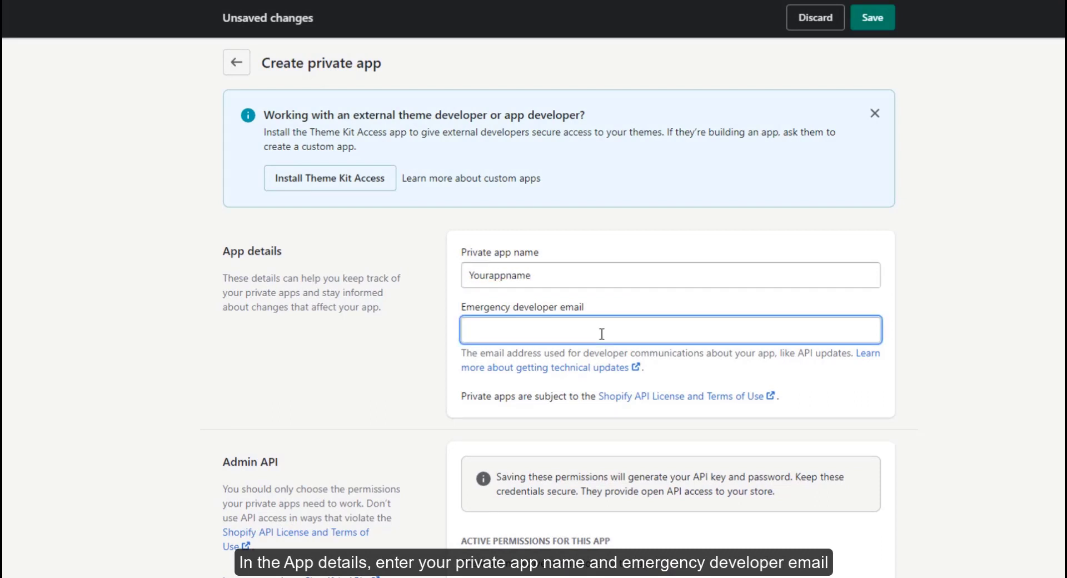
text(youremailaddress)
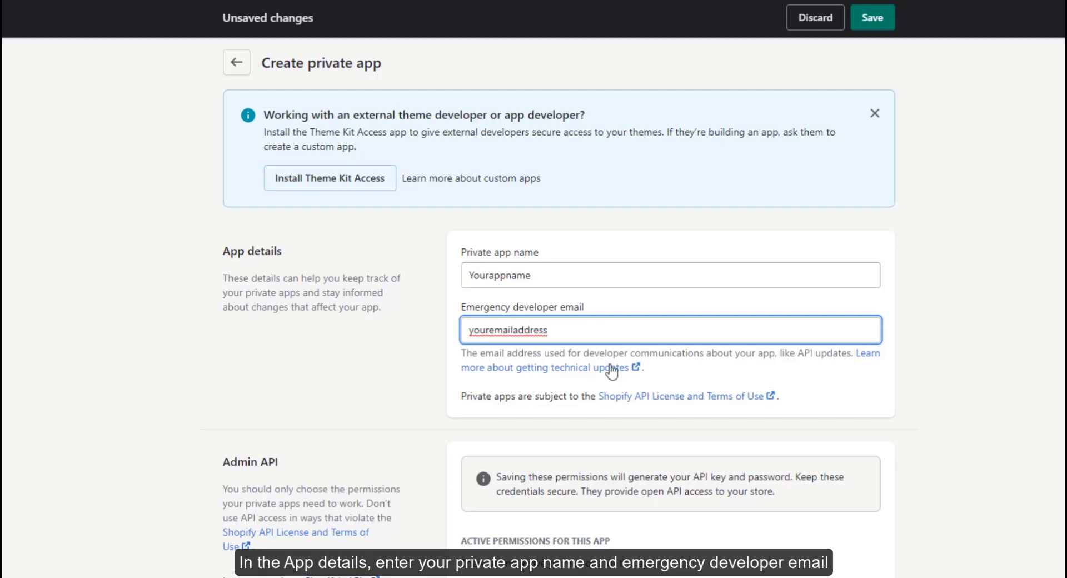
Reveal the inactive Admin API permissions and grant Read and write access to Product listings and Products.
scroll(617, 382, down, 4)
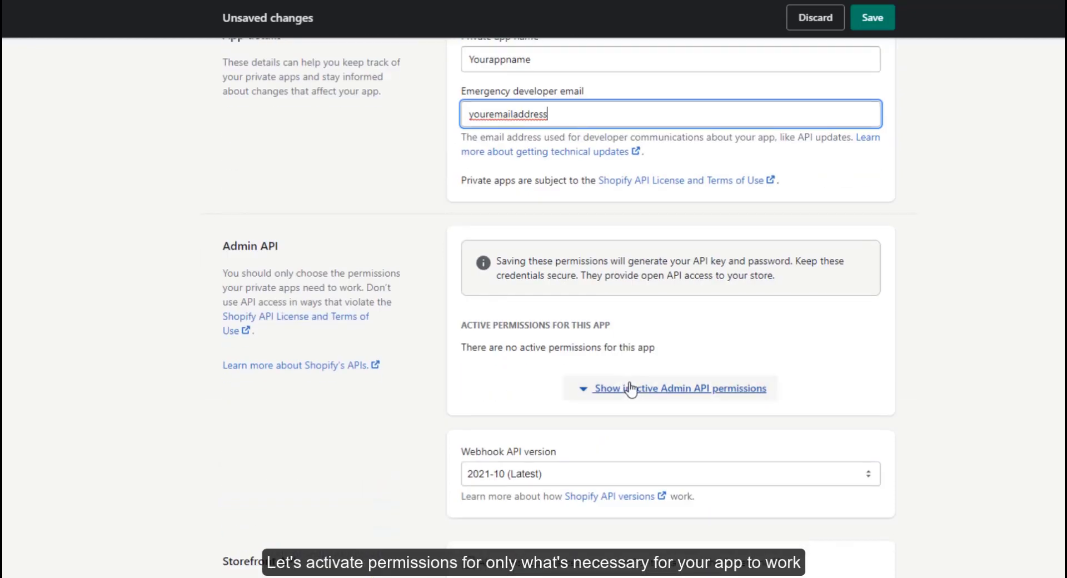
click(664, 393)
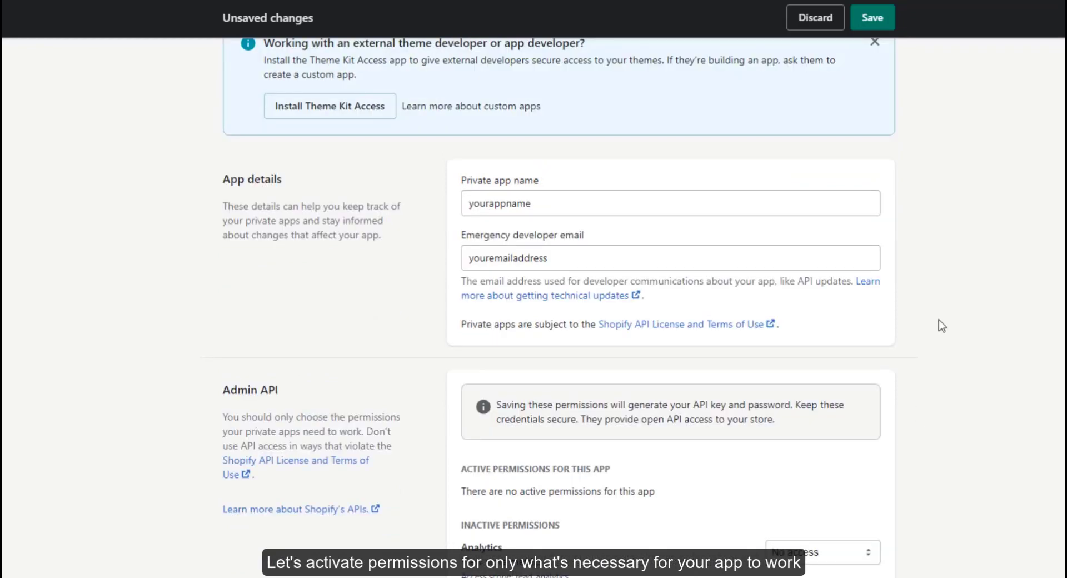
scroll(939, 319, down, 3)
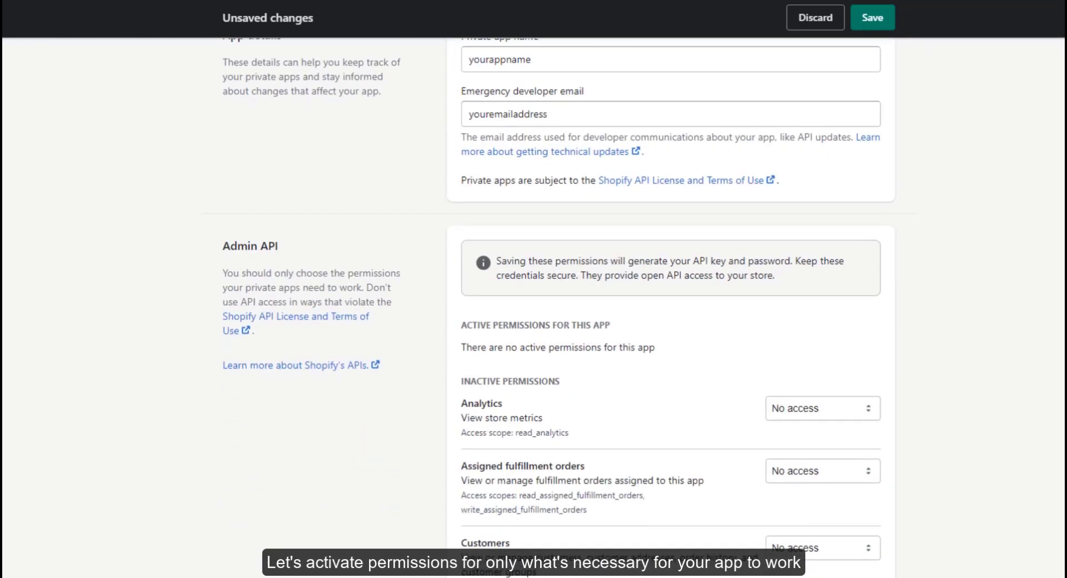
scroll(559, 309, down, 8)
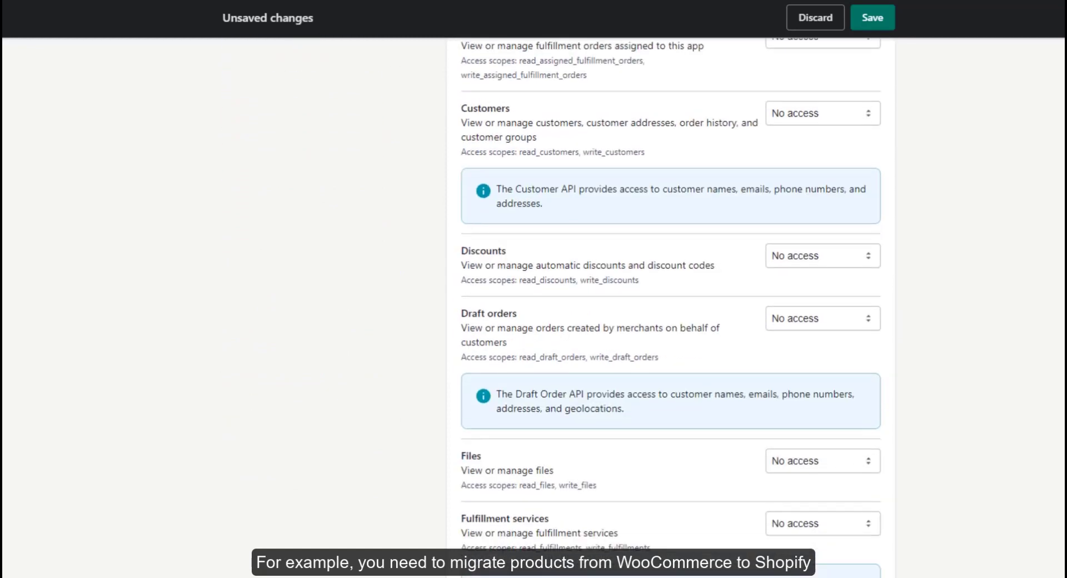
scroll(671, 306, down, 10)
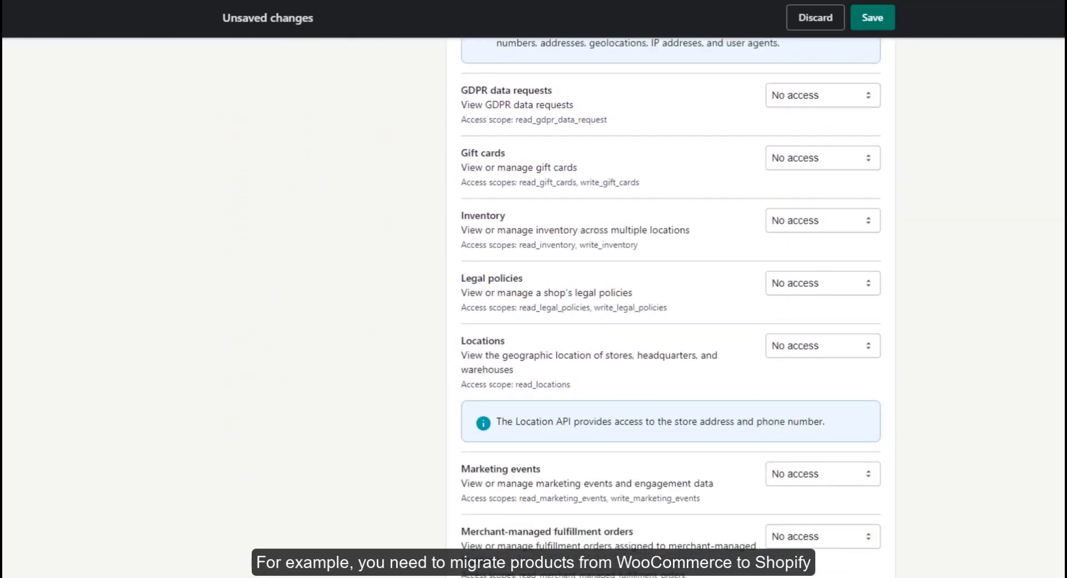
scroll(670, 306, down, 3)
scroll(671, 305, down, 10)
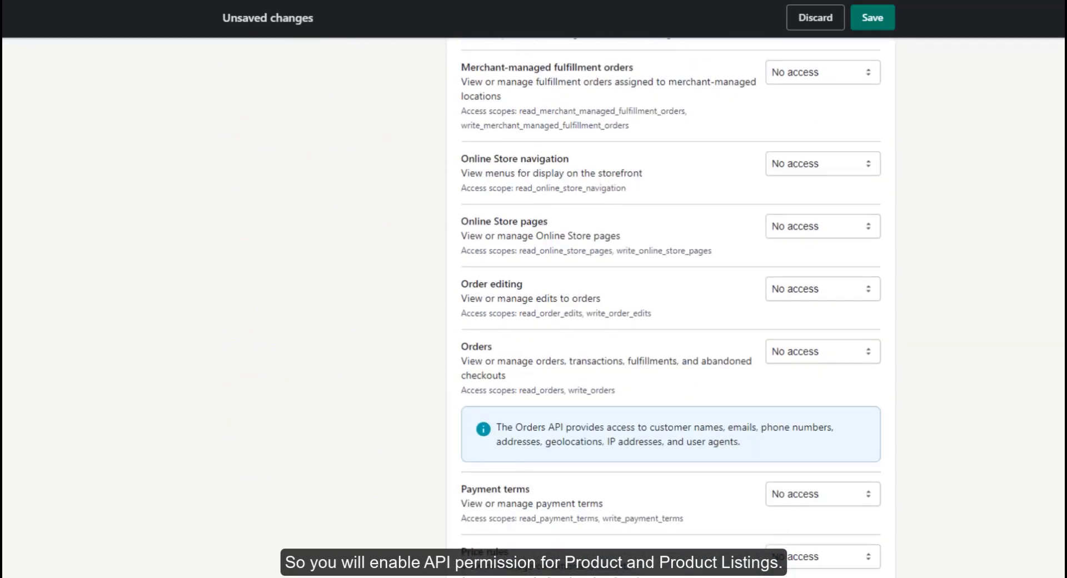
scroll(670, 305, down, 2)
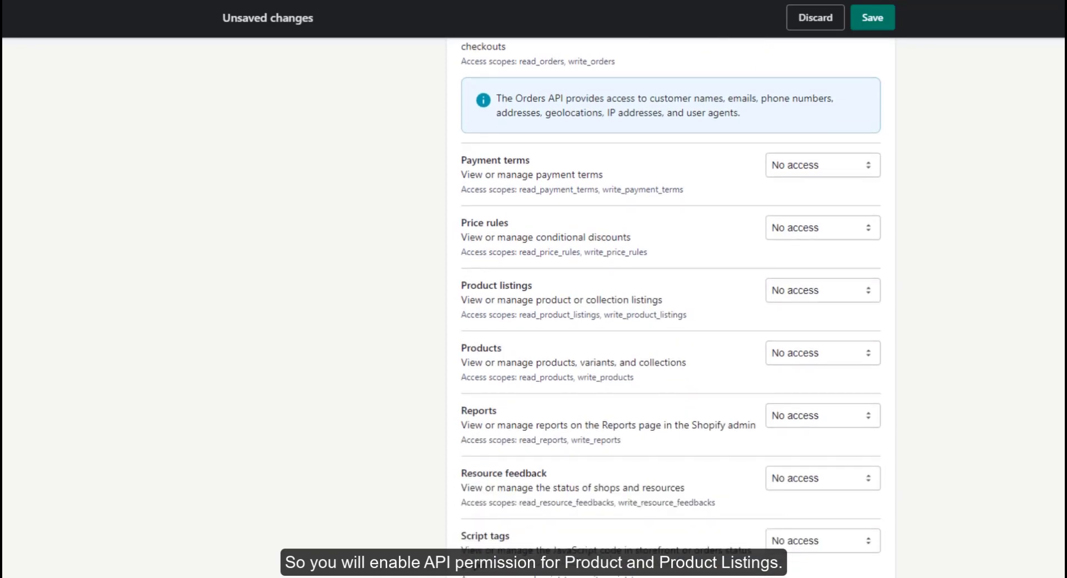
click(796, 274)
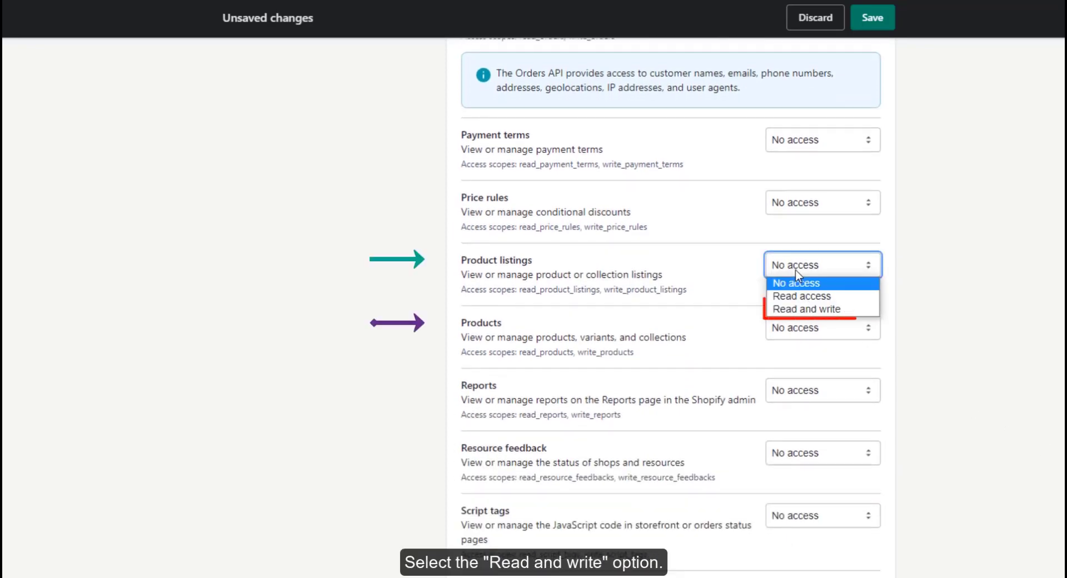
click(798, 309)
click(798, 330)
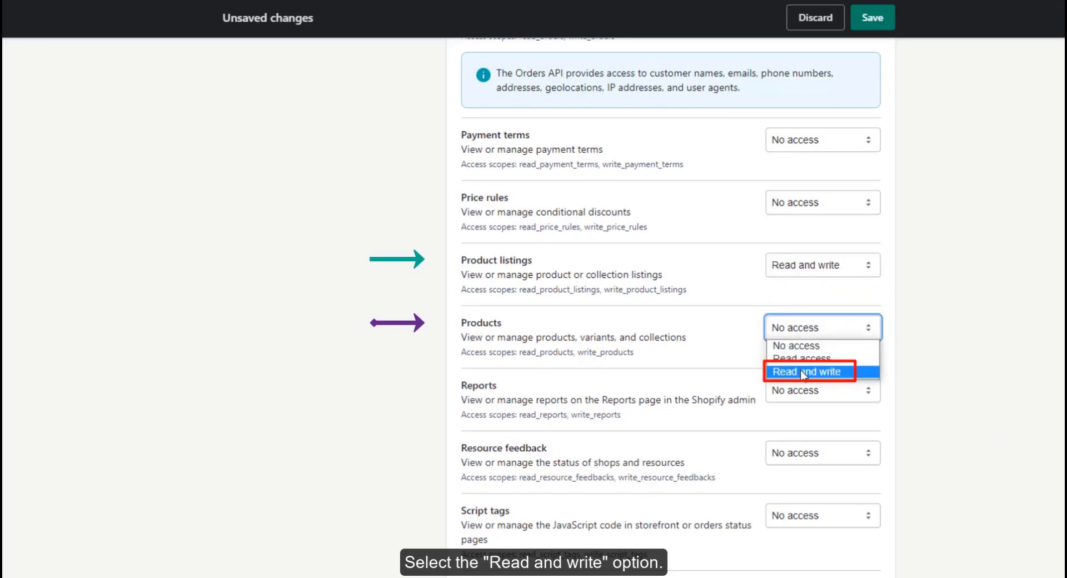
click(803, 372)
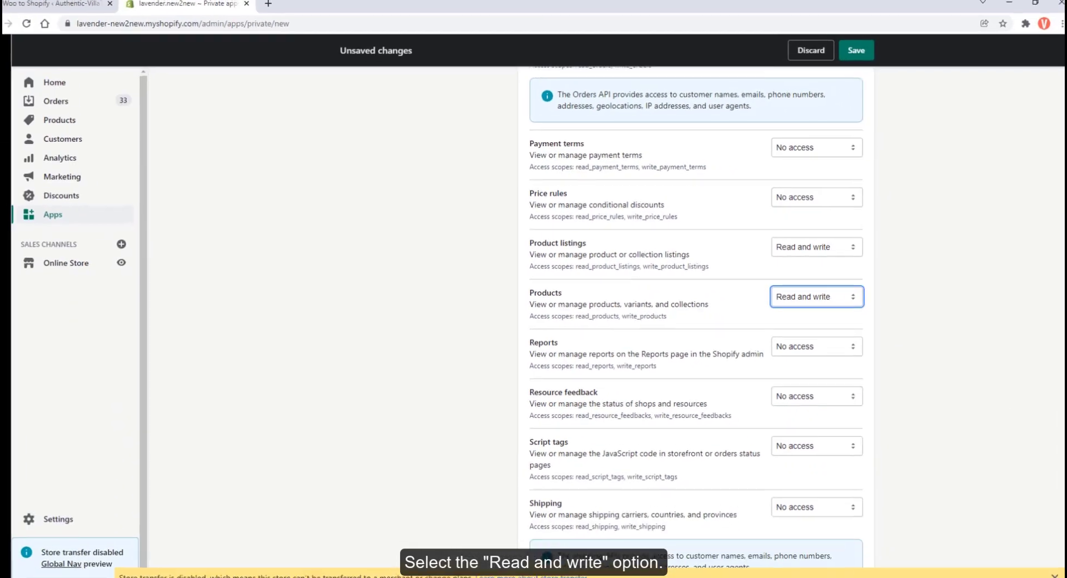
Save the private app with the chosen permissions and confirm its creation.
scroll(694, 306, down, 15)
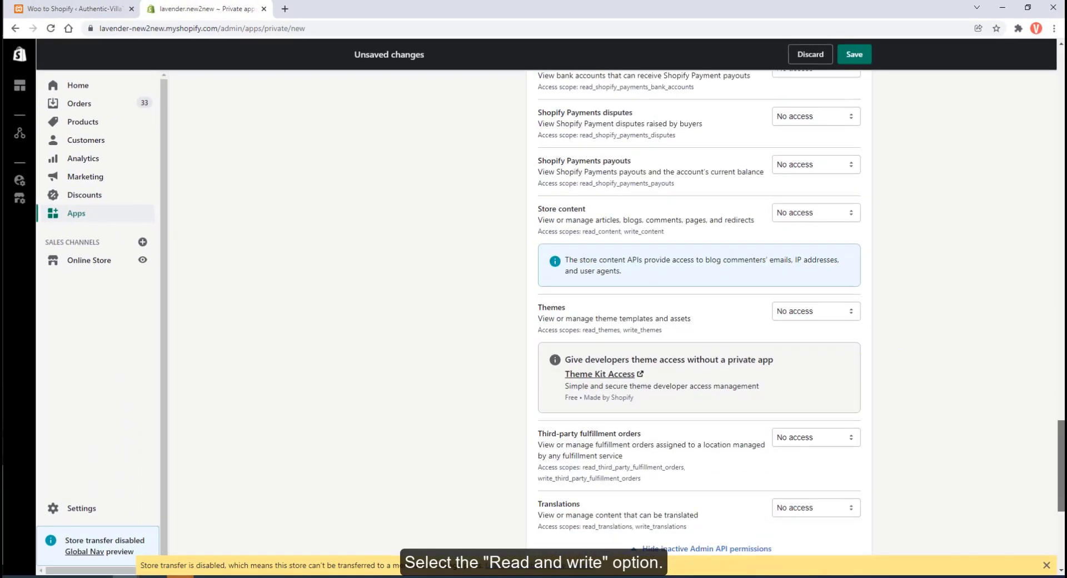
scroll(879, 508, down, 1)
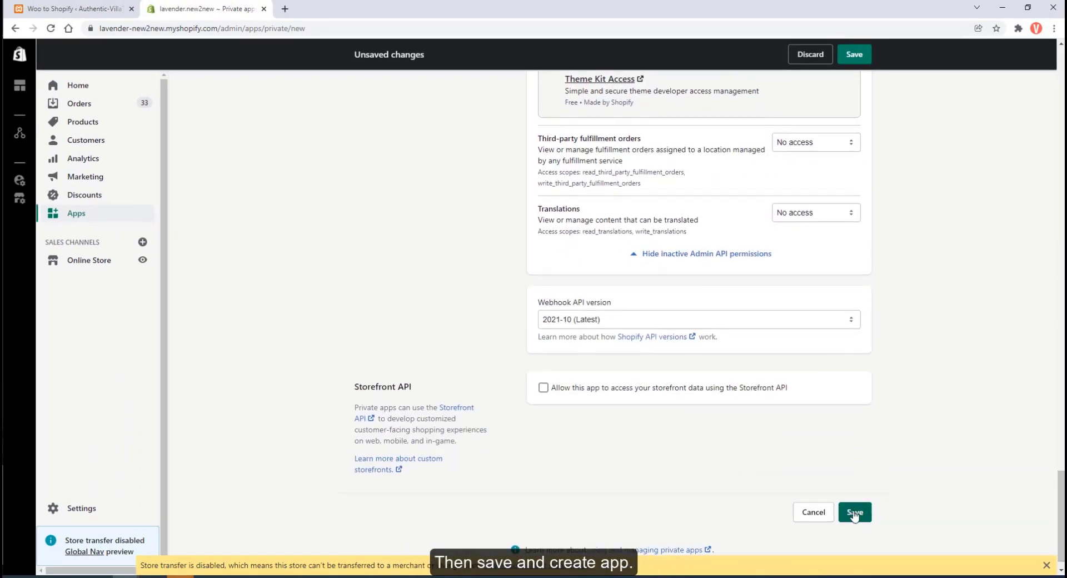
scroll(855, 512, down, 1)
click(860, 494)
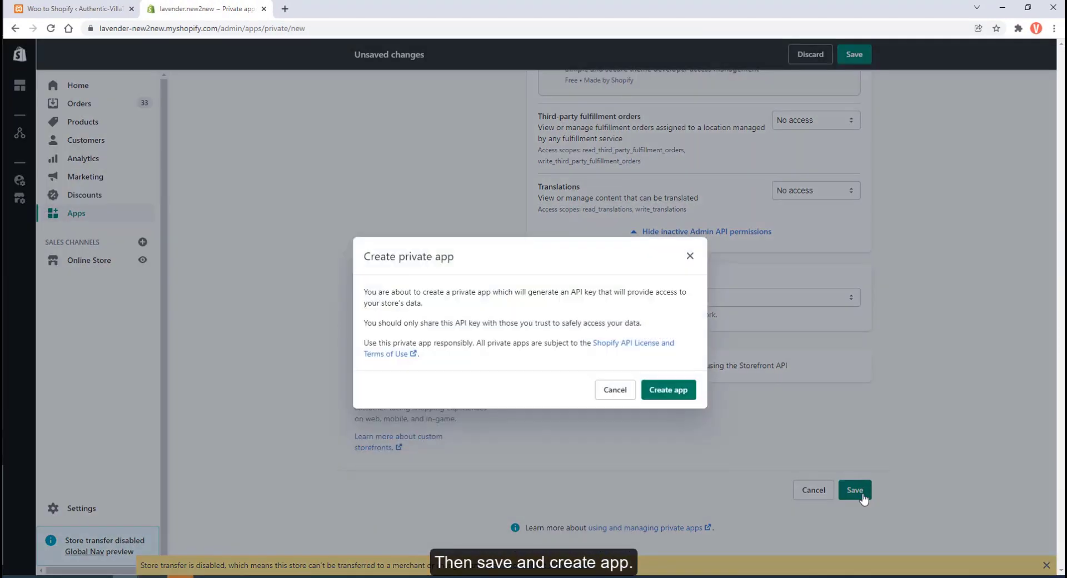
click(670, 394)
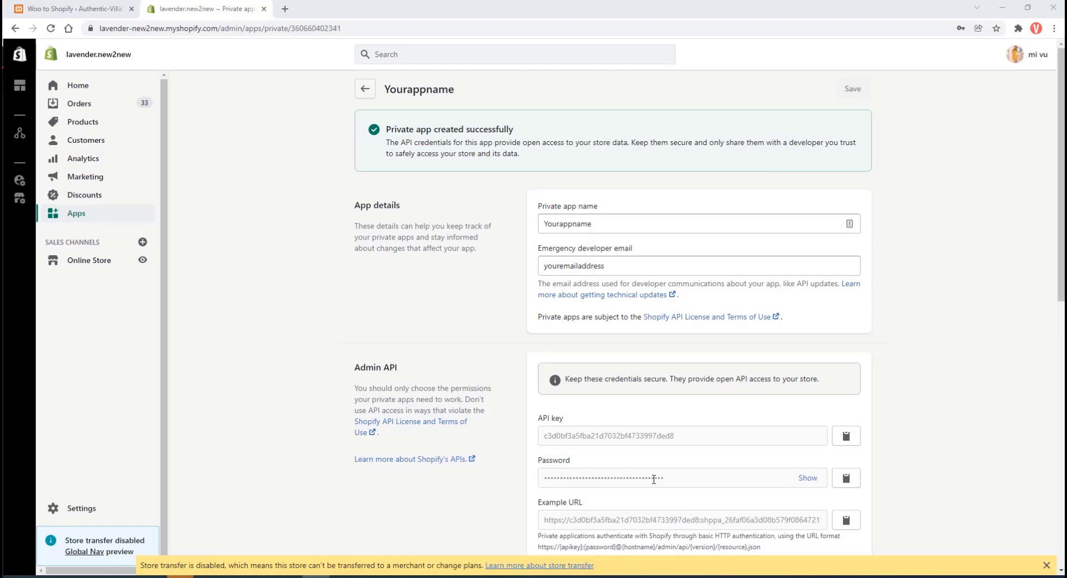
click(105, 4)
click(214, 227)
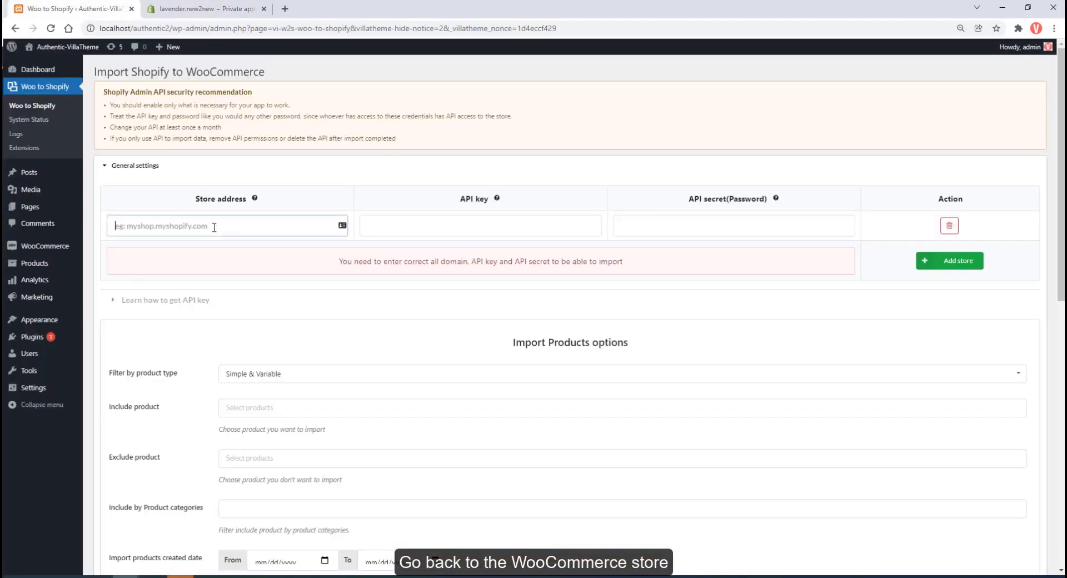
click(206, 8)
click(126, 29)
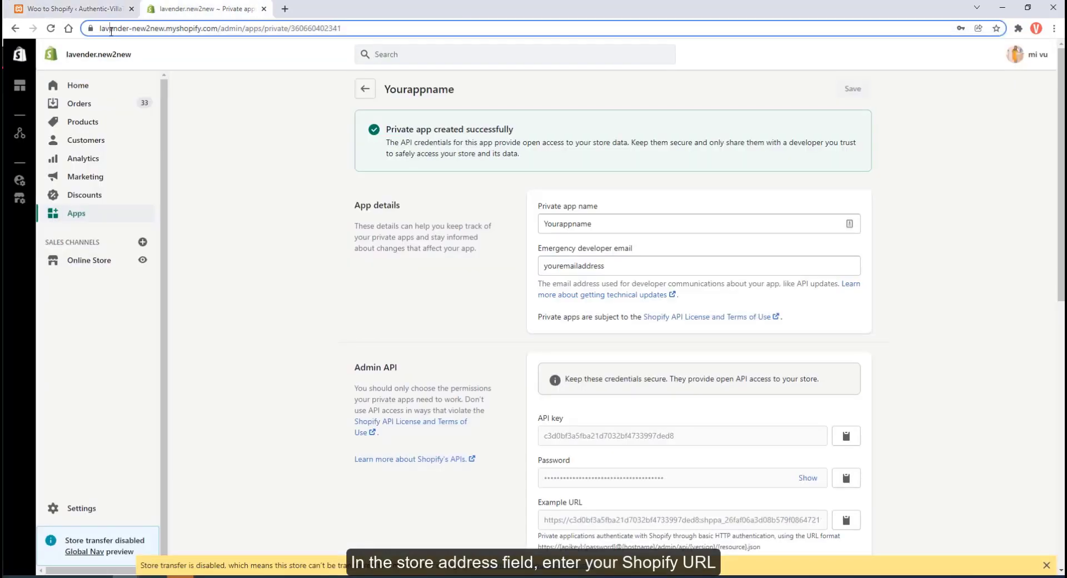
mouse_move(101, 29)
mouse_down()
mouse_move(160, 30)
mouse_move(111, 32)
mouse_up()
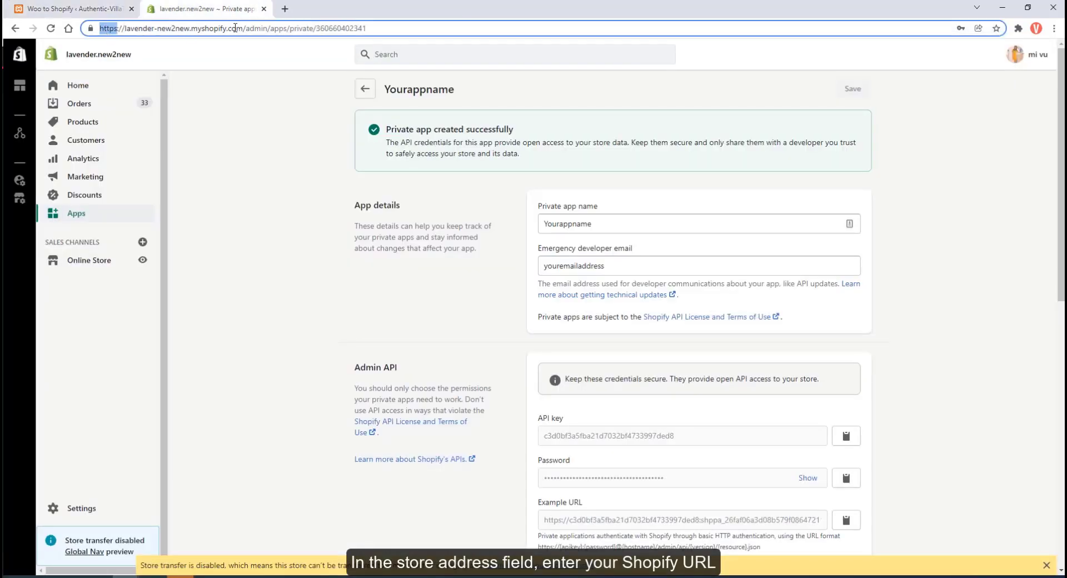
drag(235, 28, 240, 45)
key(ctrl+c)
click(113, 4)
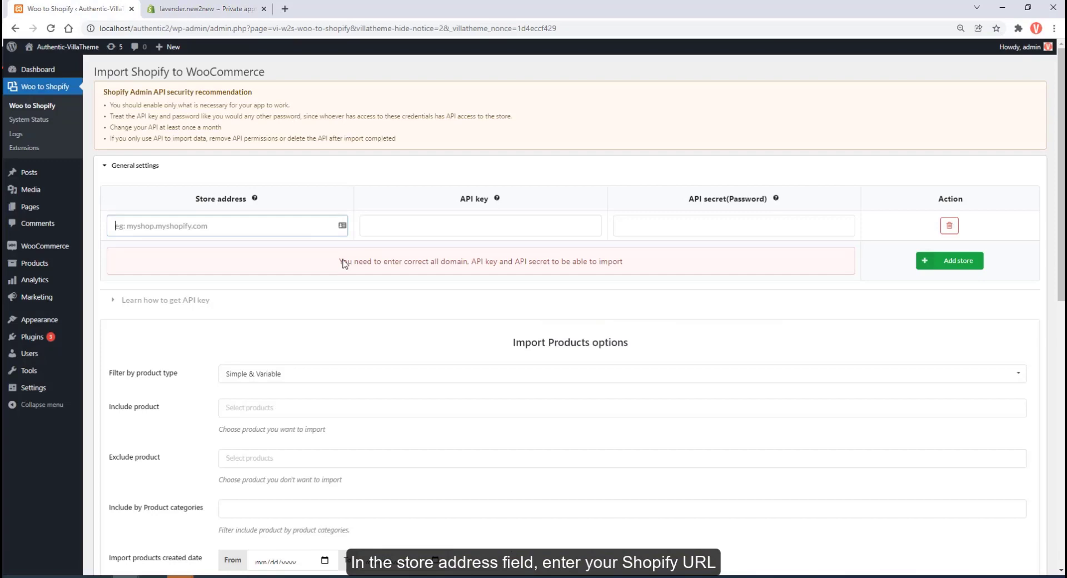
key(ctrl+v)
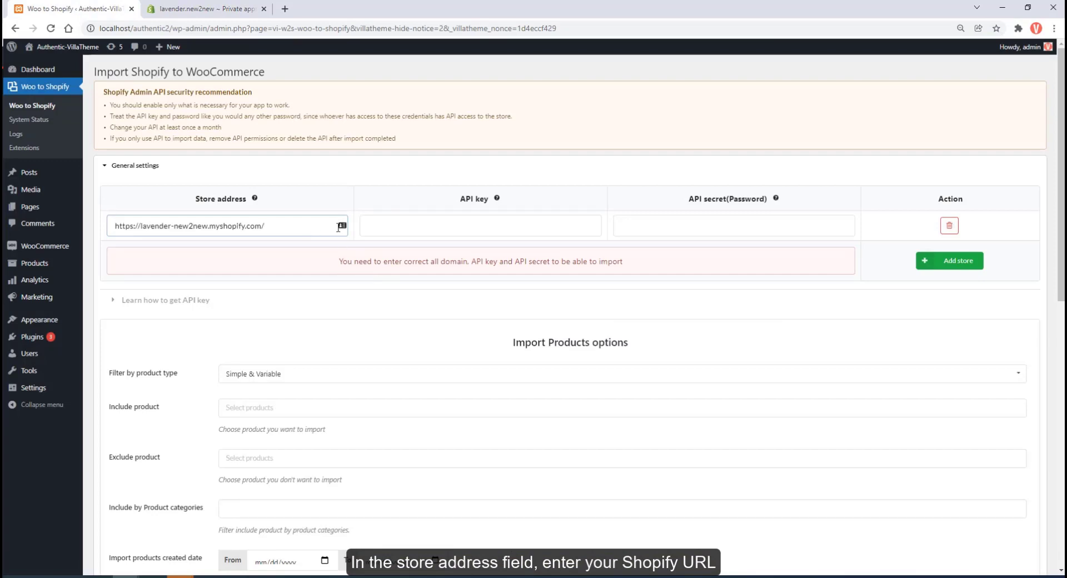
Copy the private app's API key from the Shopify admin and paste it into the plugin's API key field.
click(386, 230)
click(251, 5)
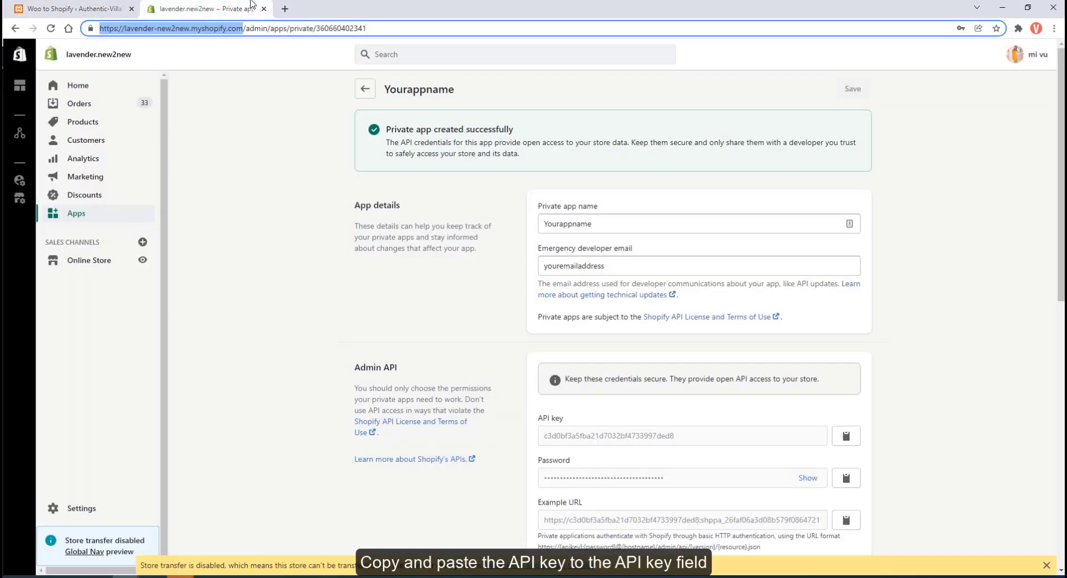
scroll(431, 262, down, 2)
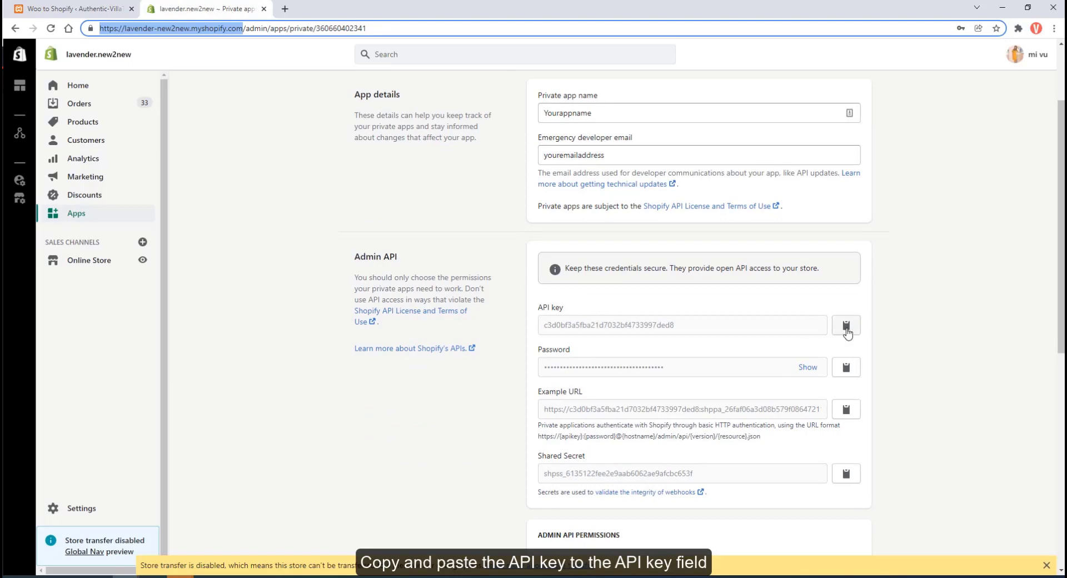
click(844, 332)
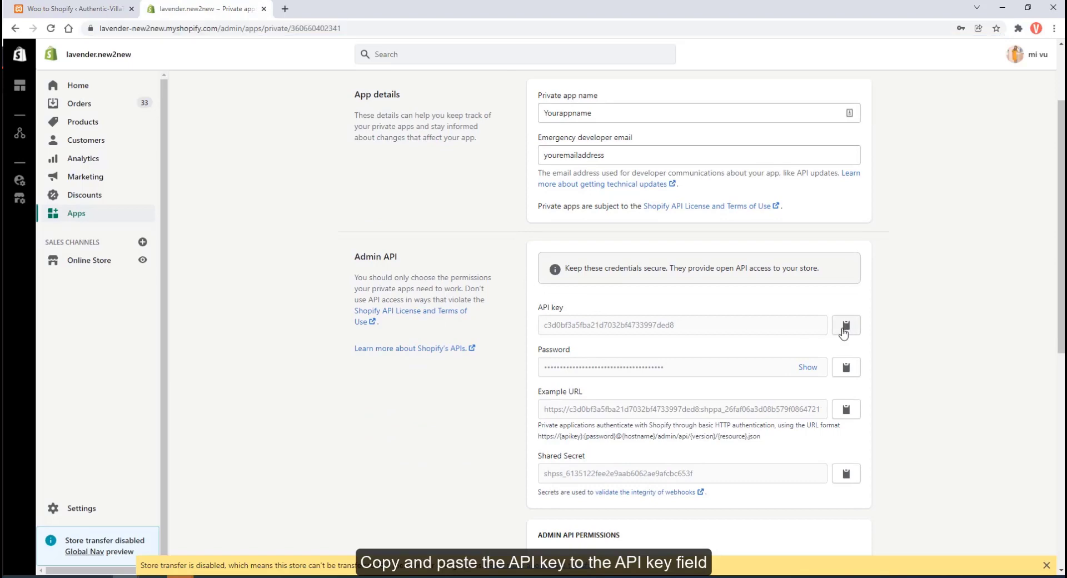
click(111, 9)
key(ctrl+v)
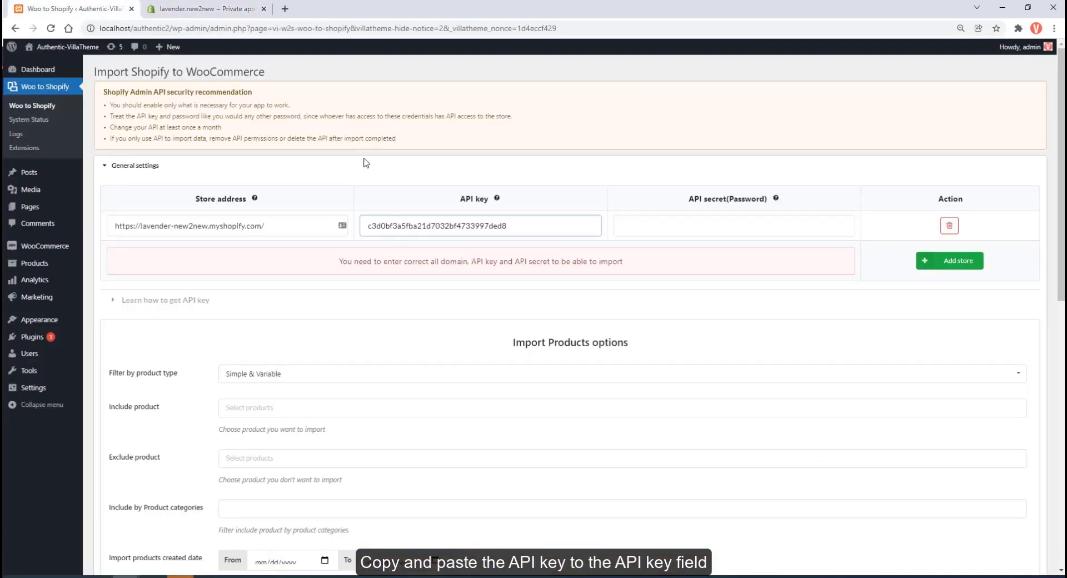
Copy the private app's password into the plugin's API secret (Password) field and save the plugin settings.
click(204, 9)
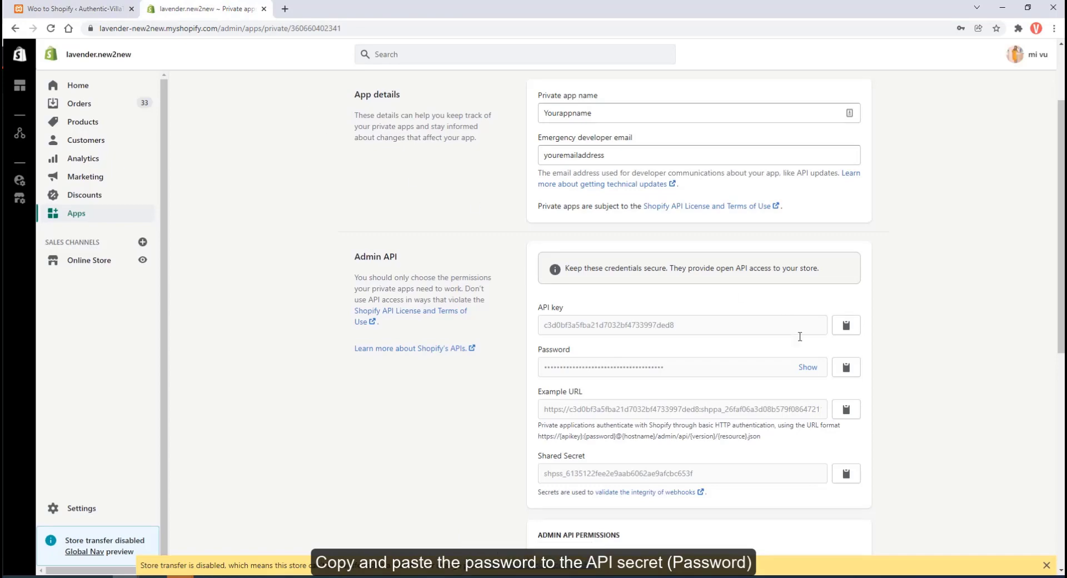
click(847, 373)
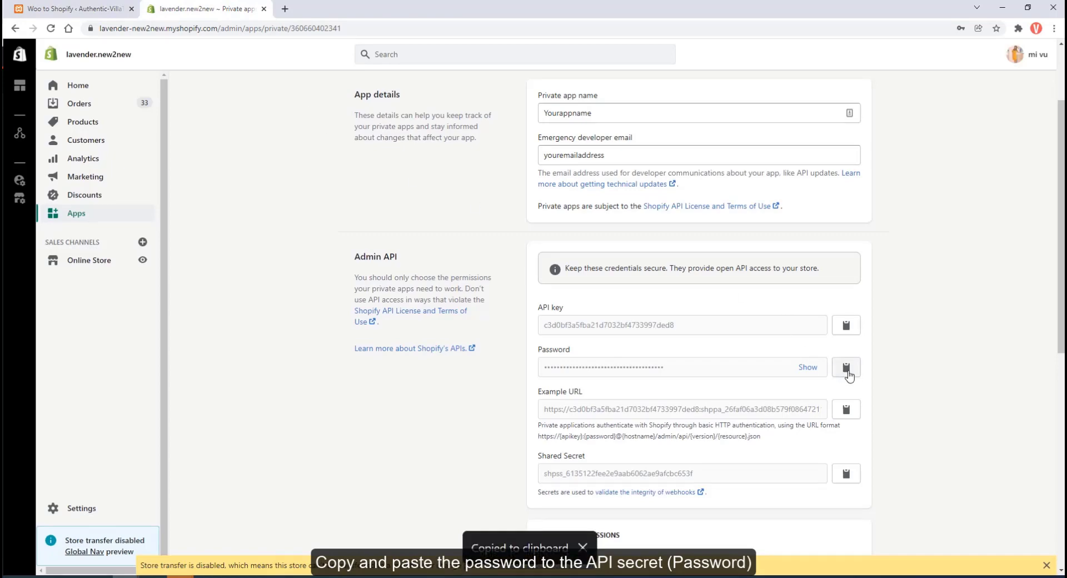
click(72, 9)
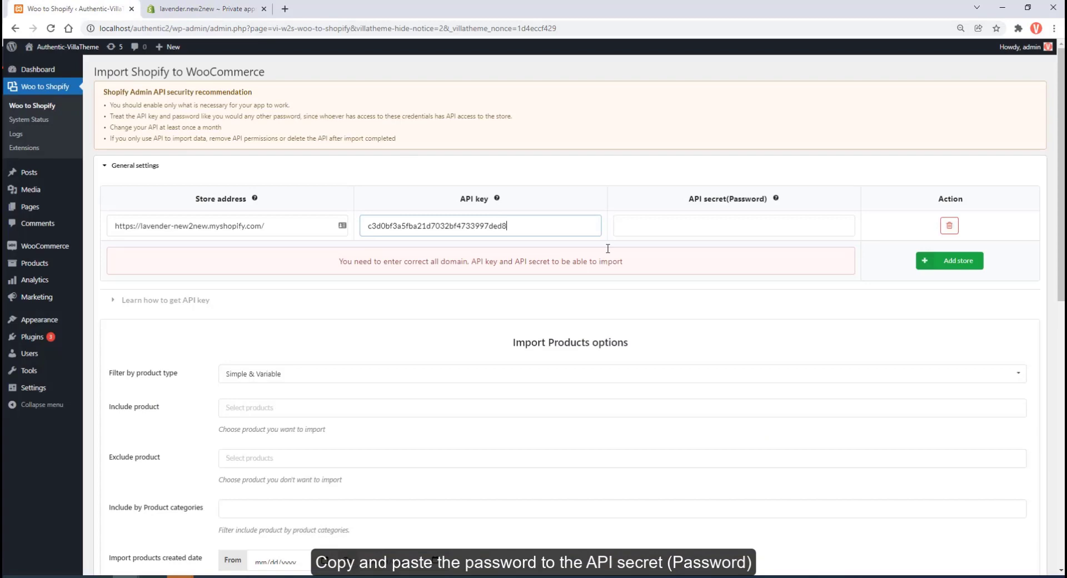
click(696, 232)
key(ctrl+v)
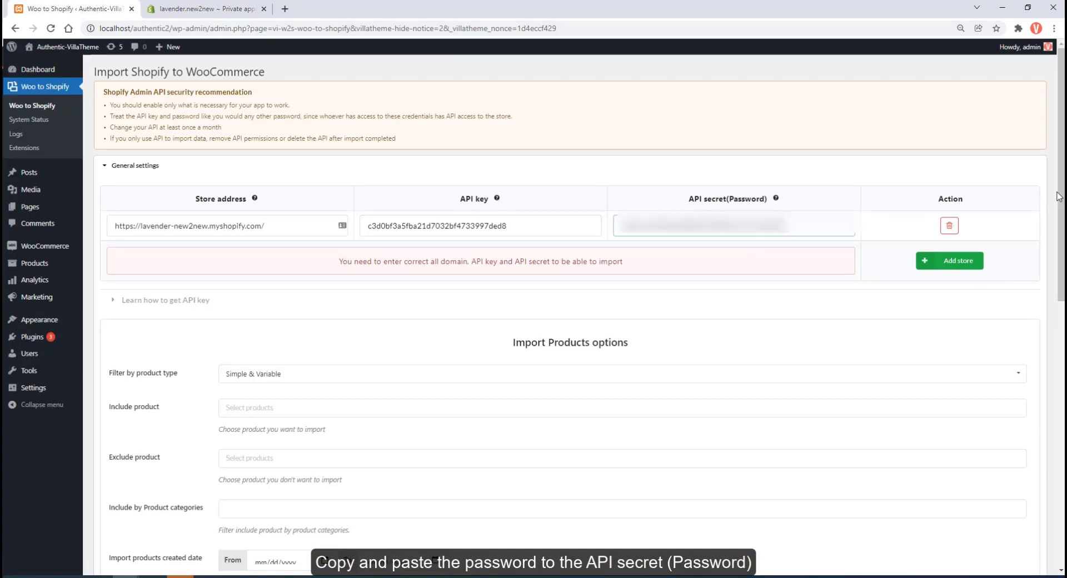
scroll(1058, 195, down, 8)
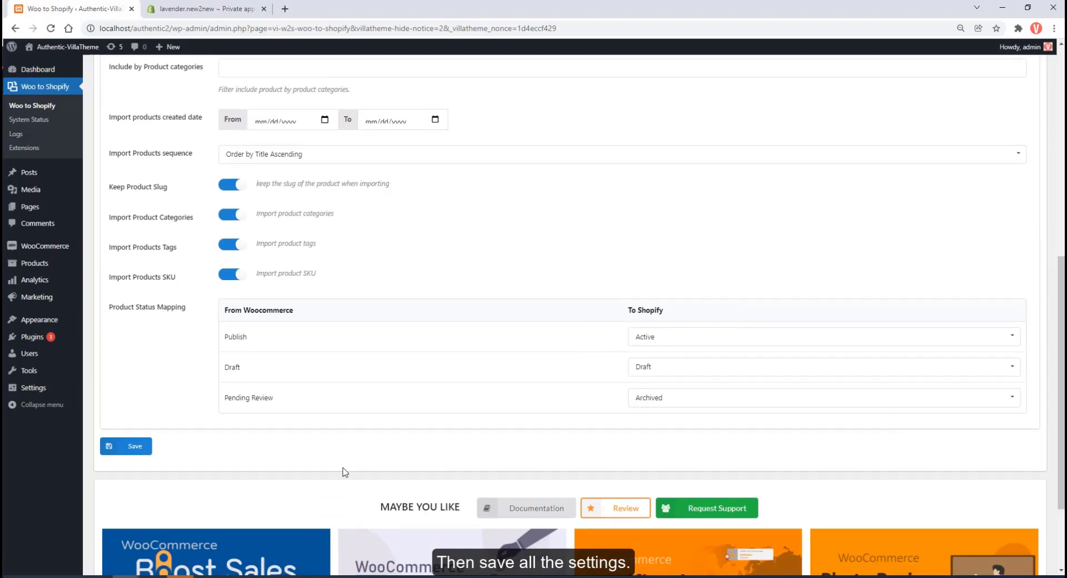
click(132, 448)
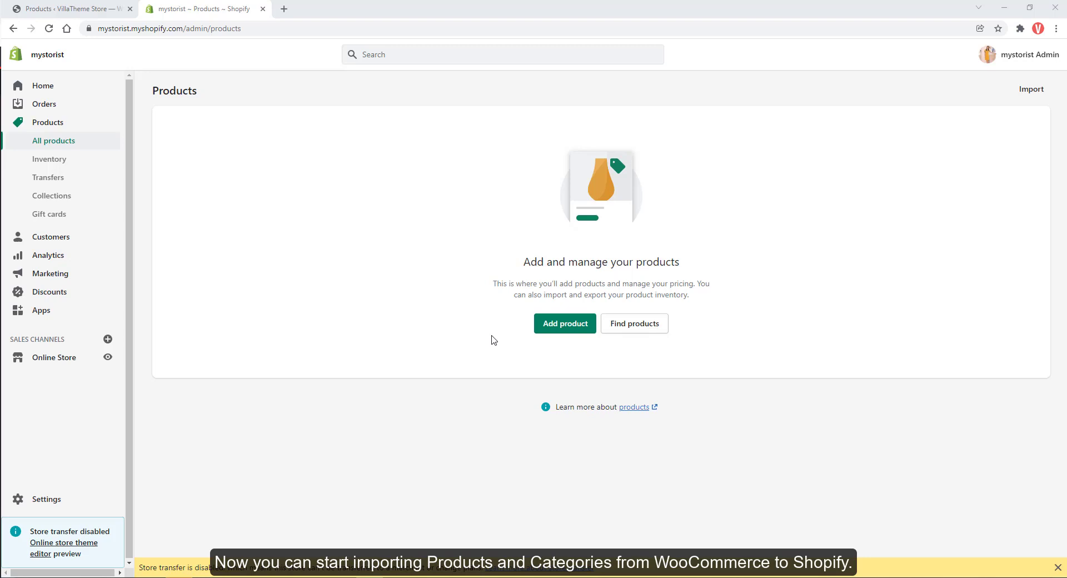
Check the Shopify store's collections and products, and look through the product list in the WooCommerce store.
click(64, 199)
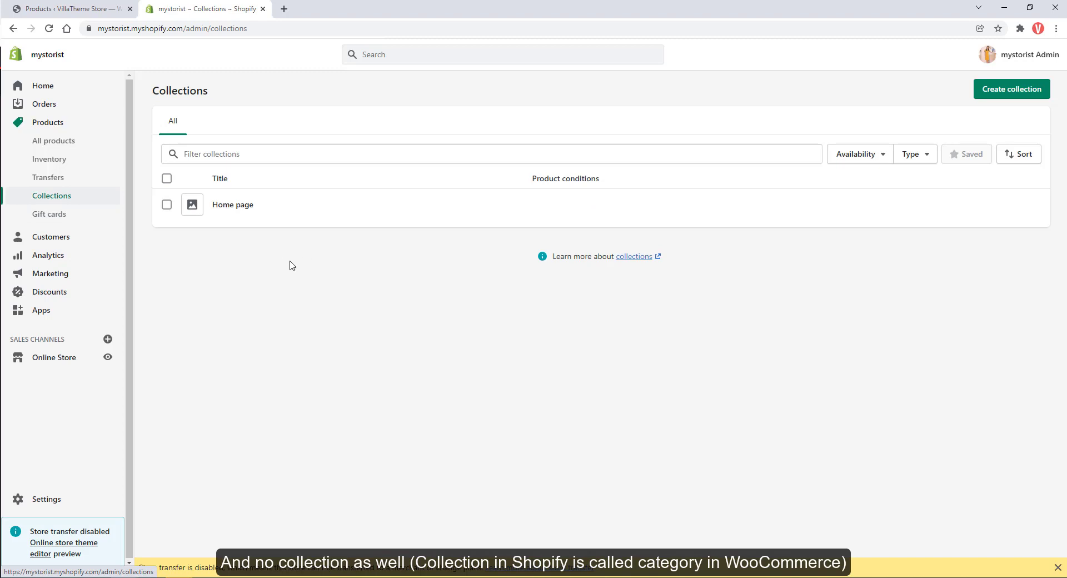
click(71, 144)
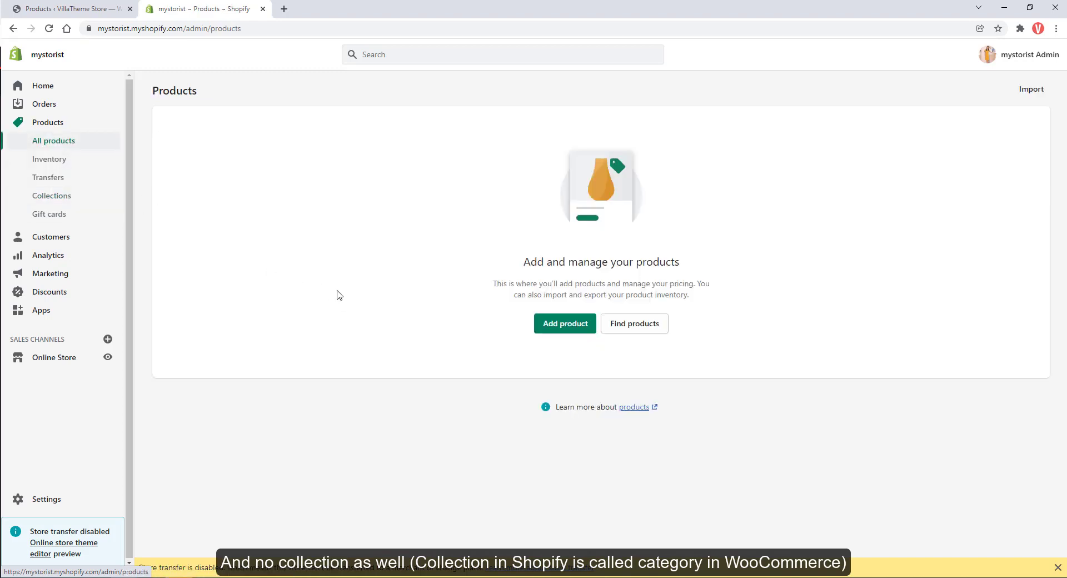
click(79, 8)
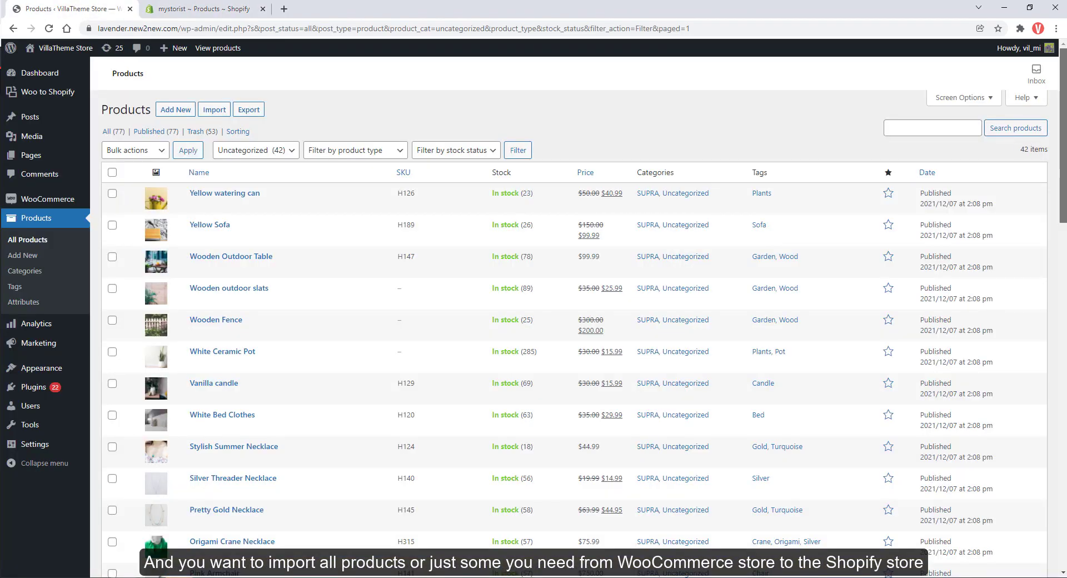
scroll(577, 333, down, 2)
drag(1063, 174, 1062, 144)
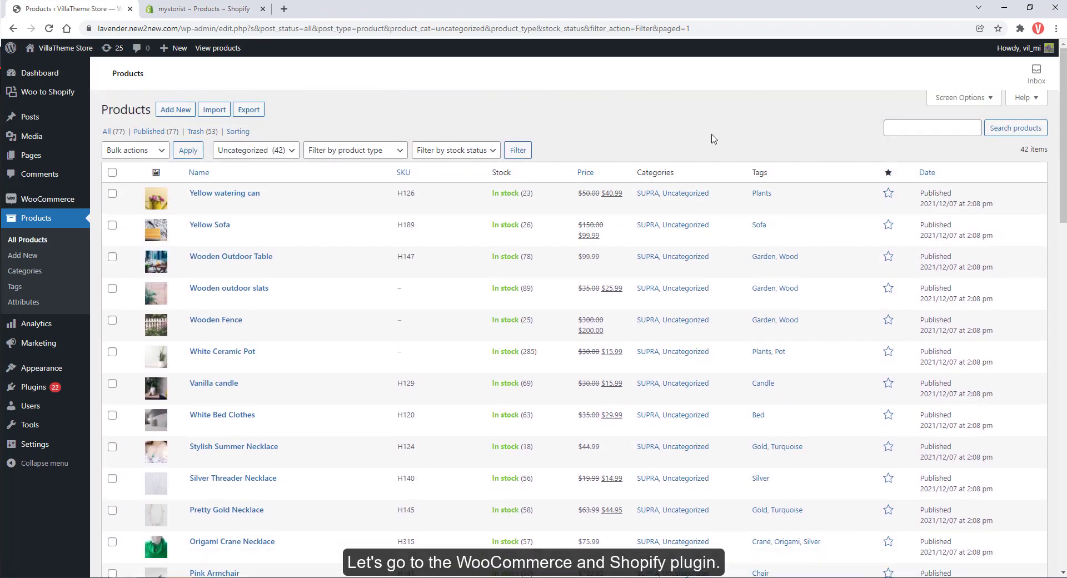
Open the Woo to Shopify plugin's import page in the WooCommerce store.
mouse_move(66, 96)
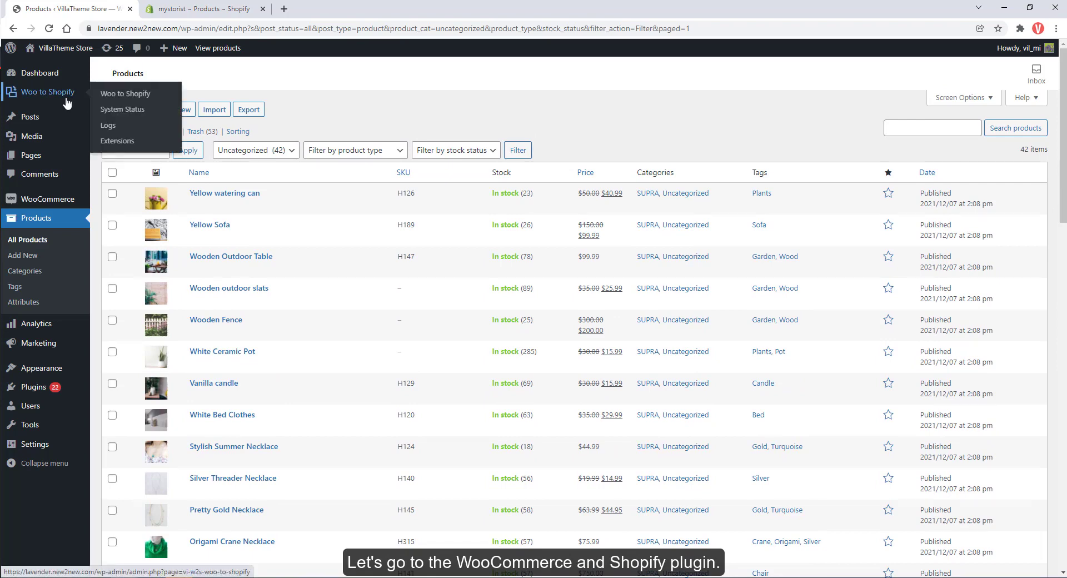
click(131, 113)
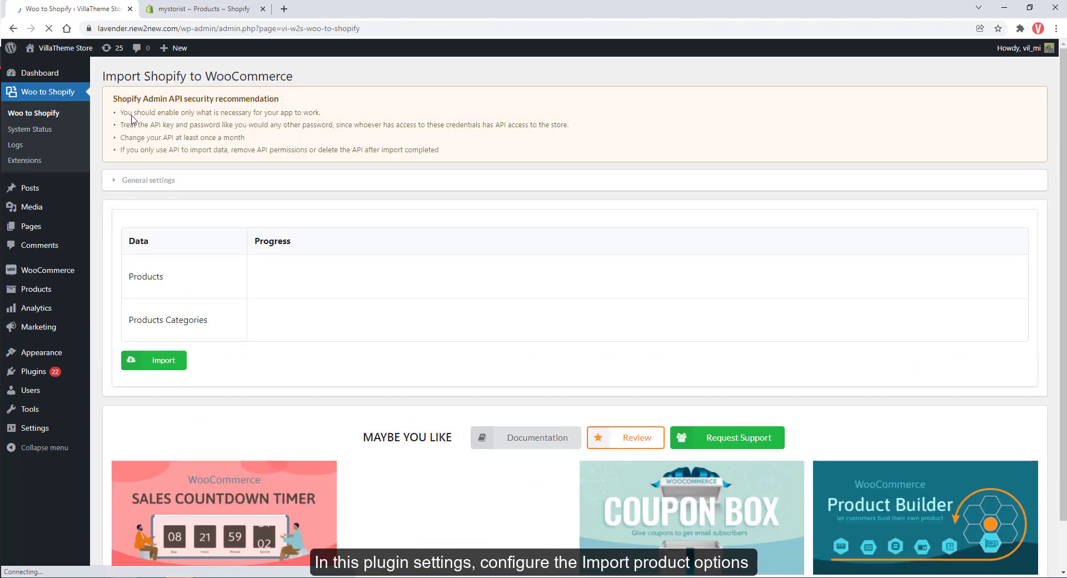
Expand the general settings and review the product type choices under Import Products options.
click(191, 187)
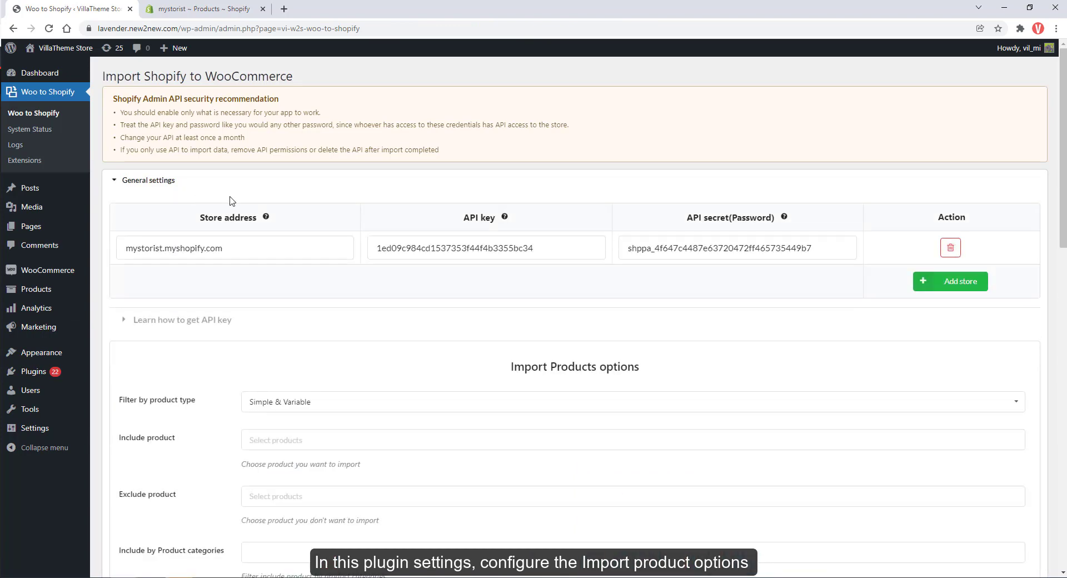
scroll(232, 200, down, 1)
scroll(231, 201, down, 2)
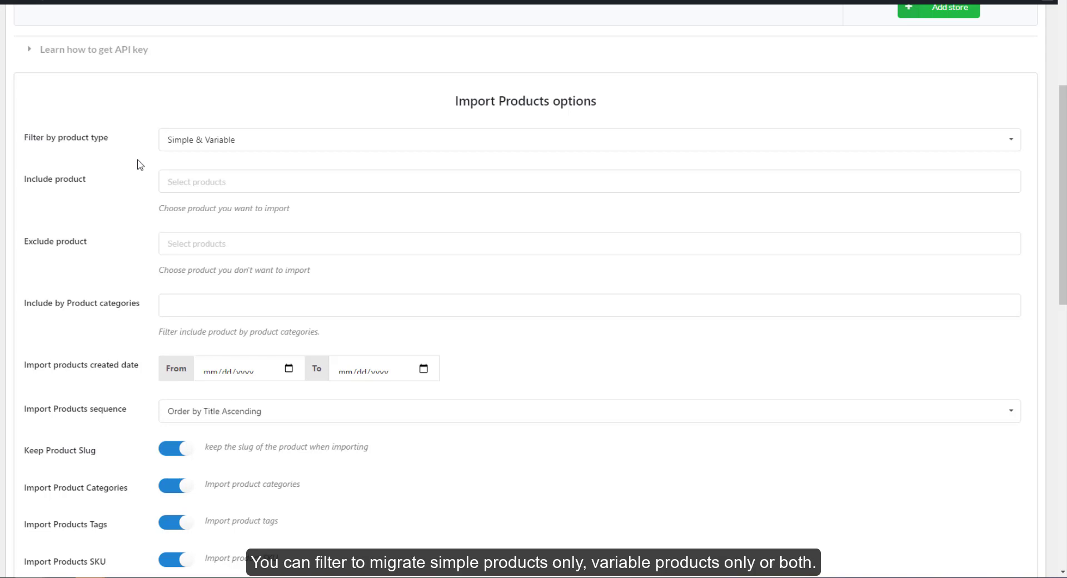
click(188, 145)
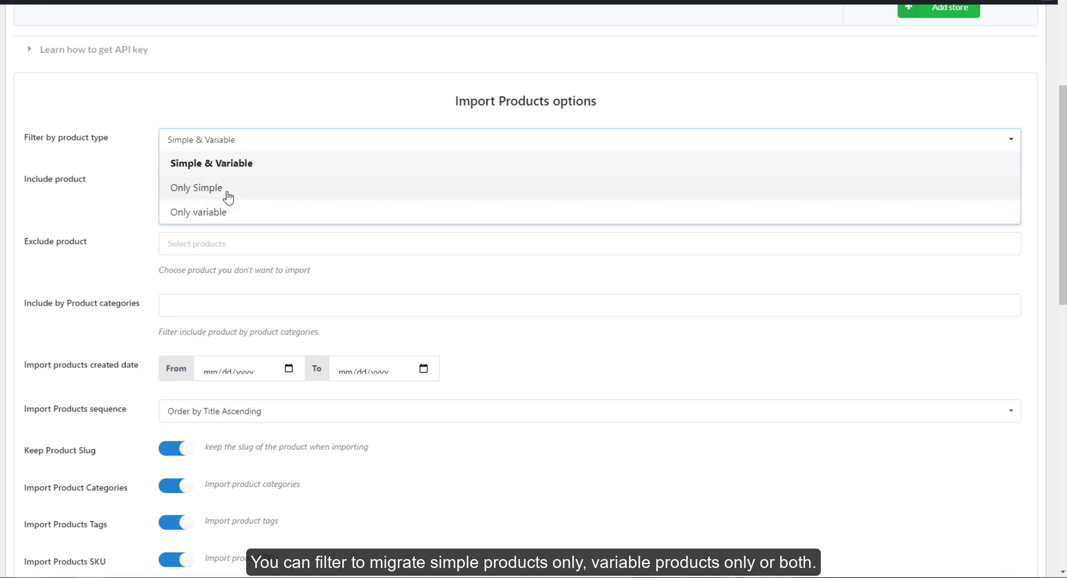
click(157, 186)
Include Yellow watering can, Choker with Gold Pendant and both Newborn Baby Socks Shoes products in the import.
click(193, 185)
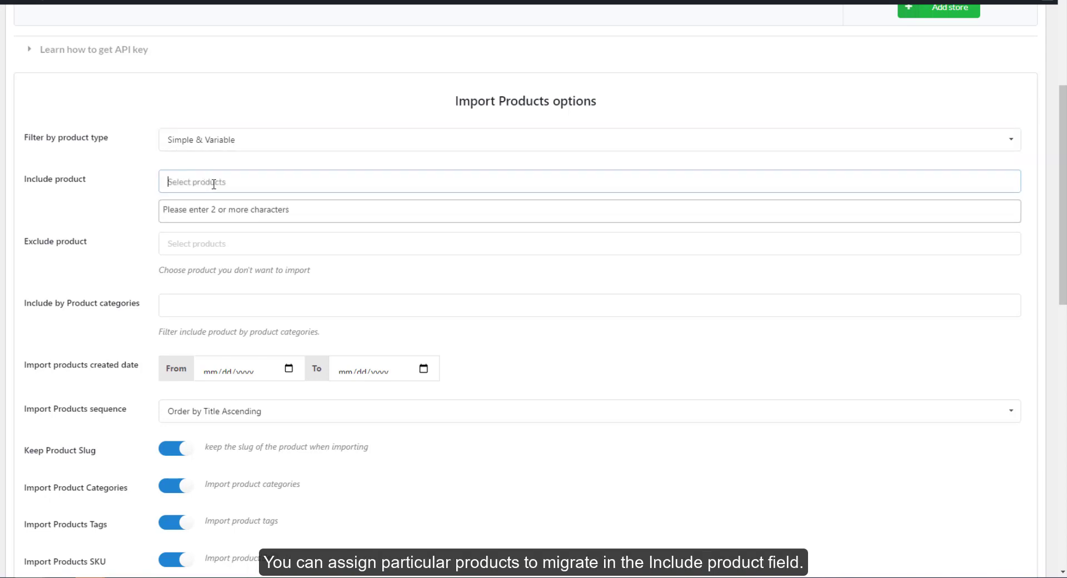
text(yellow ca)
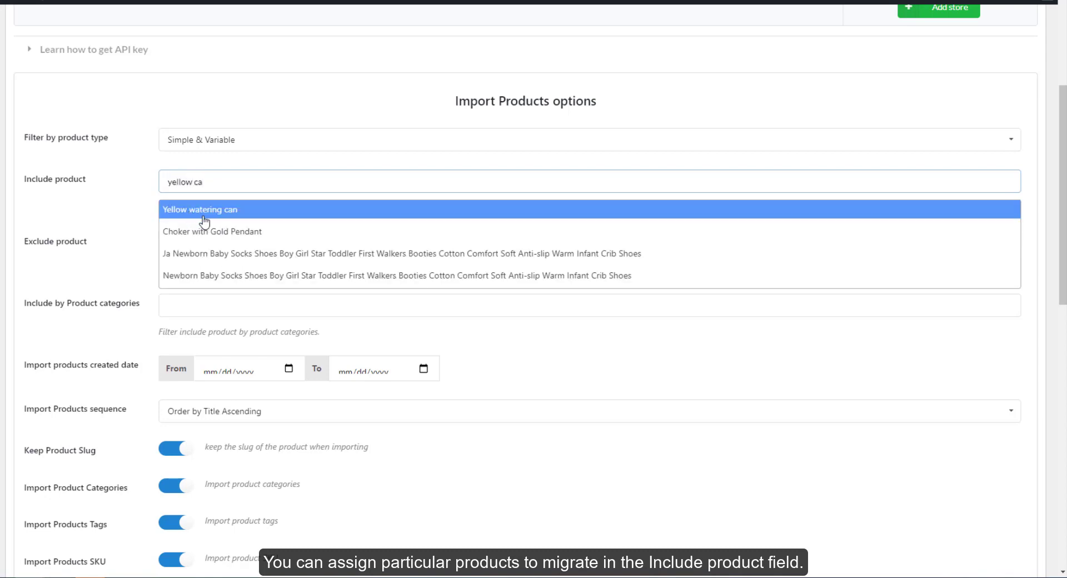
click(222, 209)
click(223, 231)
click(221, 256)
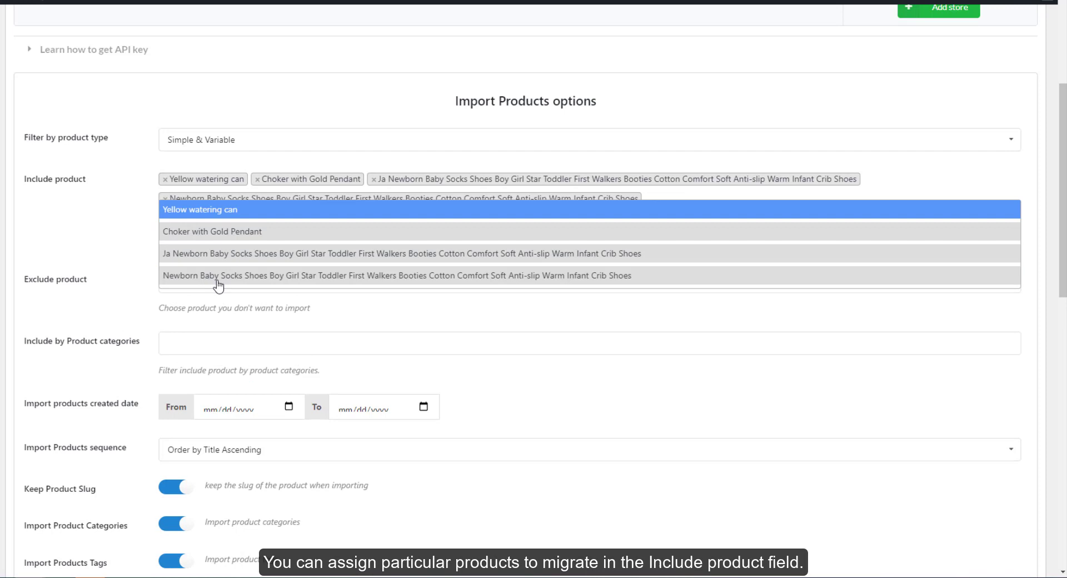
click(189, 278)
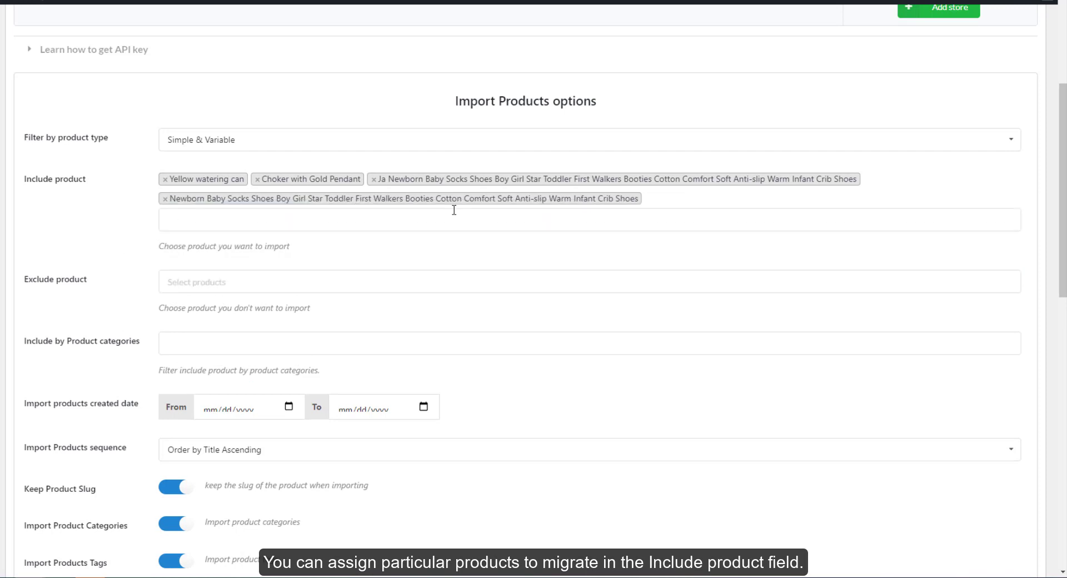
Exclude the Pink Armchair product from the import and filter included products by the Jeans category.
click(271, 280)
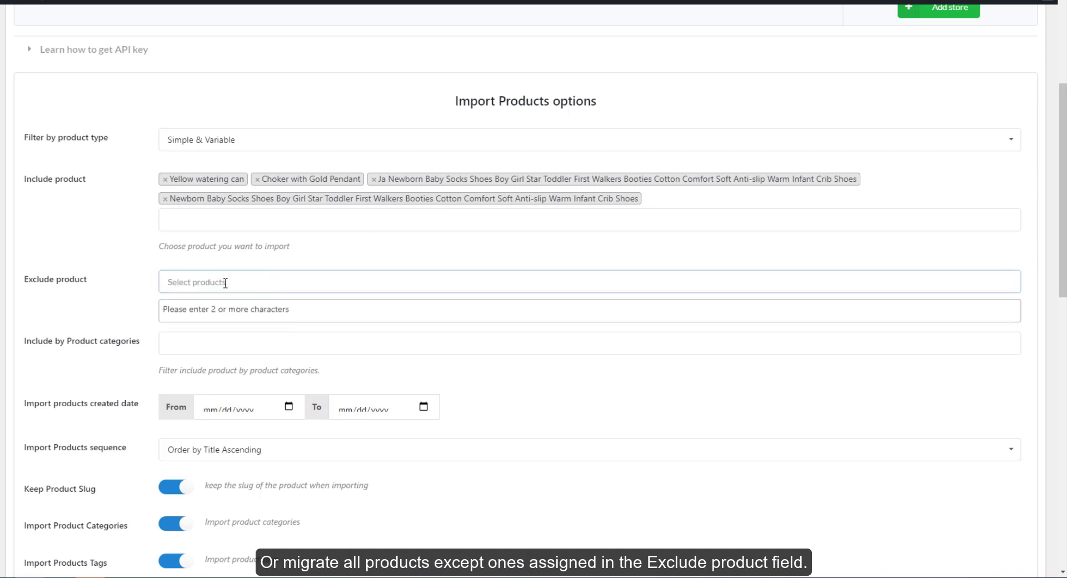
text(pink)
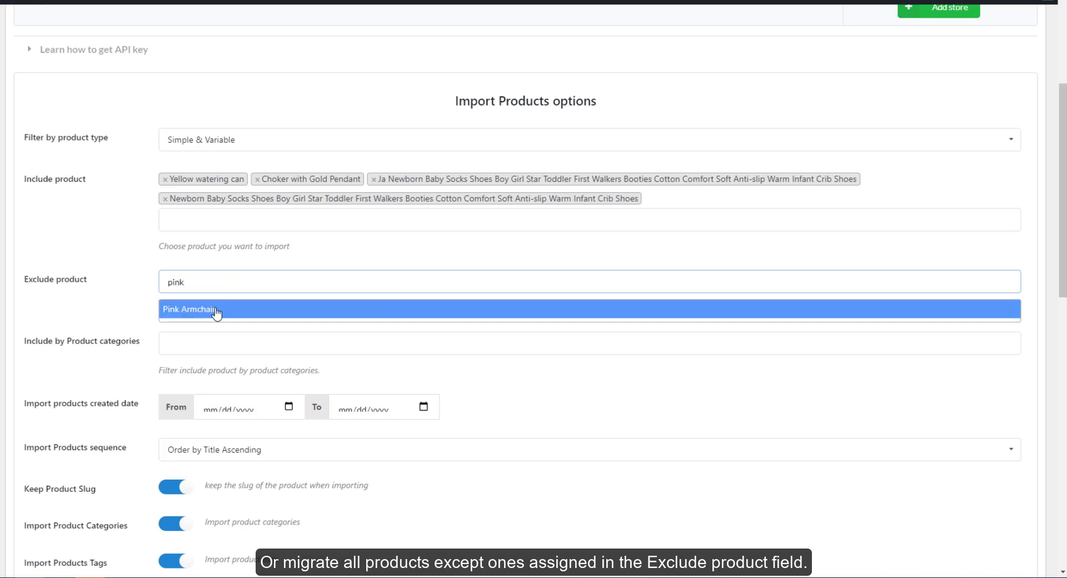
click(215, 310)
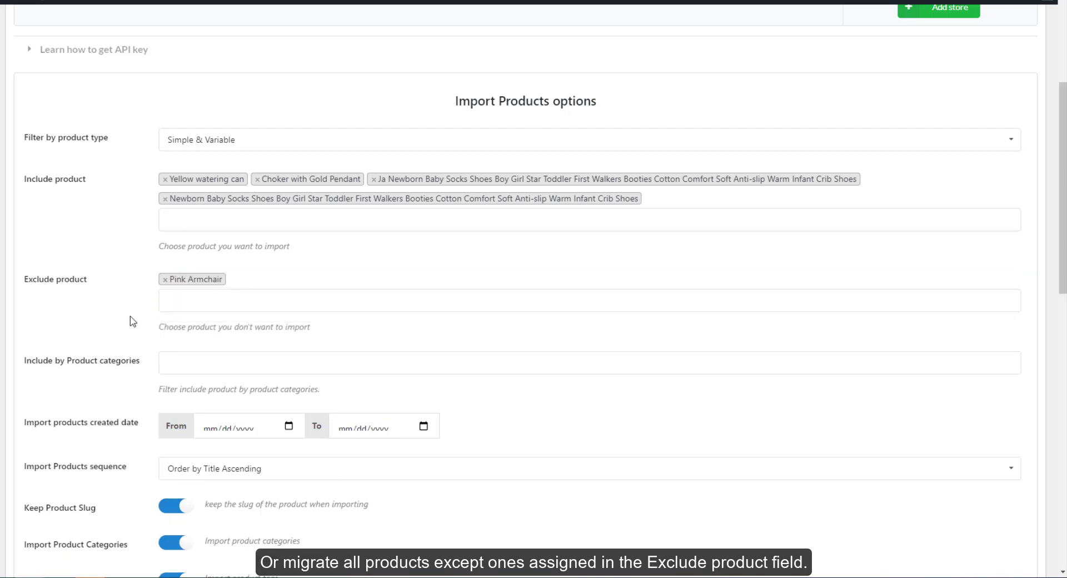
scroll(128, 322, down, 2)
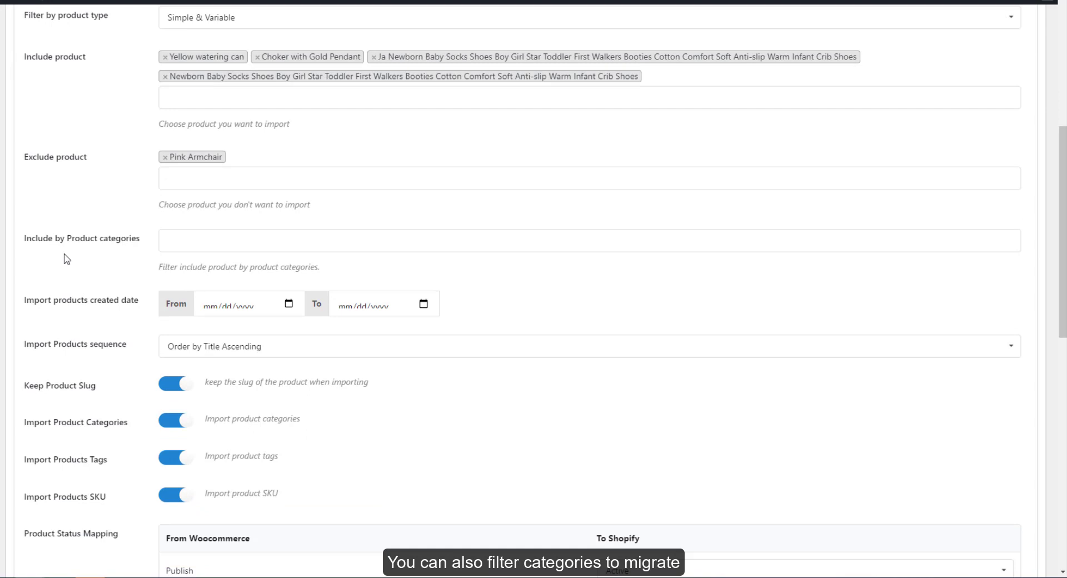
click(168, 245)
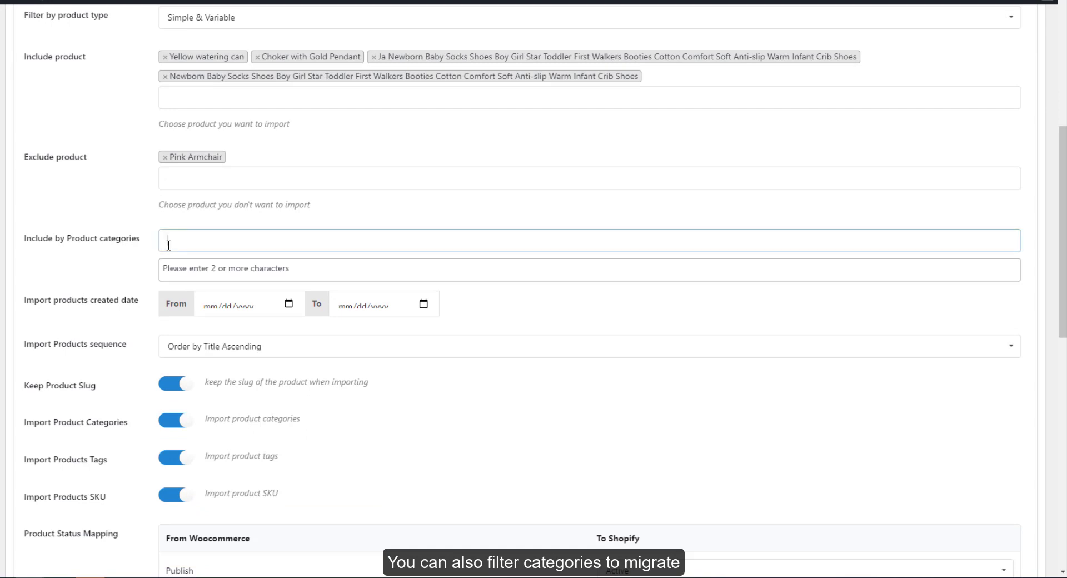
text(jea)
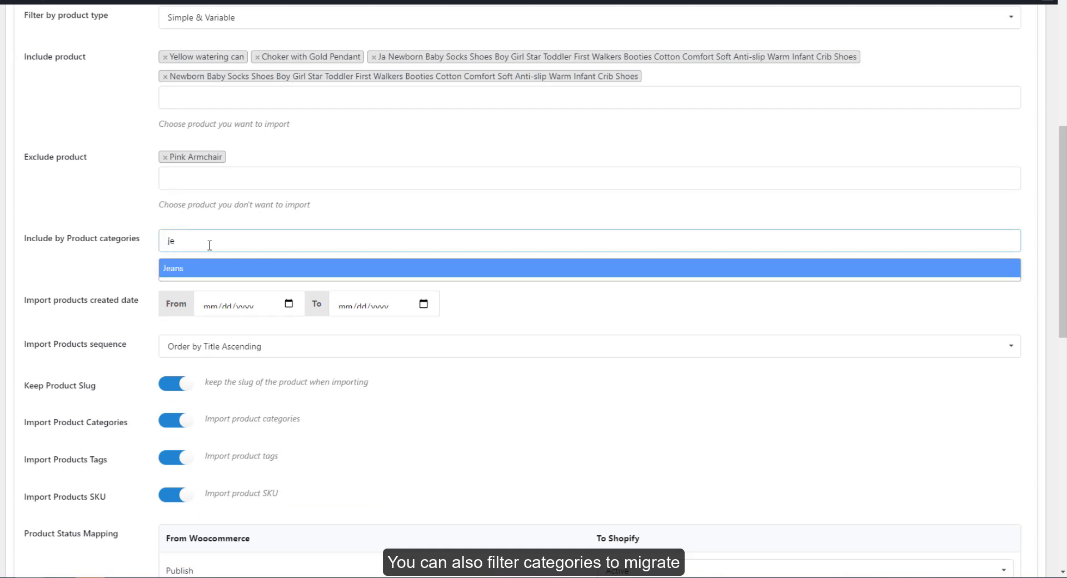
click(192, 273)
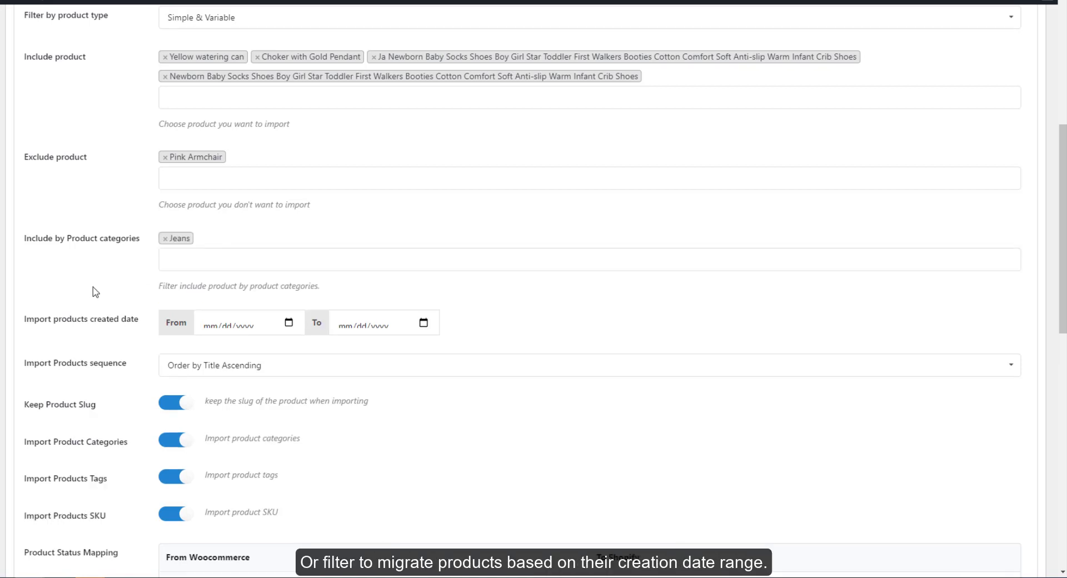
Set the start of the imported products' creation date range to 11/29/2021, leaving the end date empty.
click(289, 323)
click(423, 323)
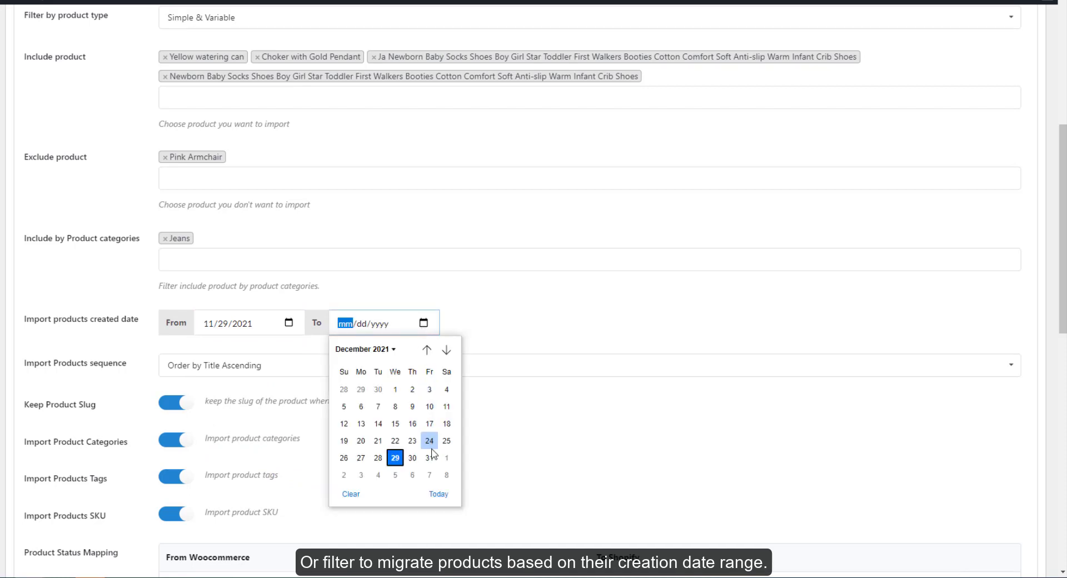
click(101, 341)
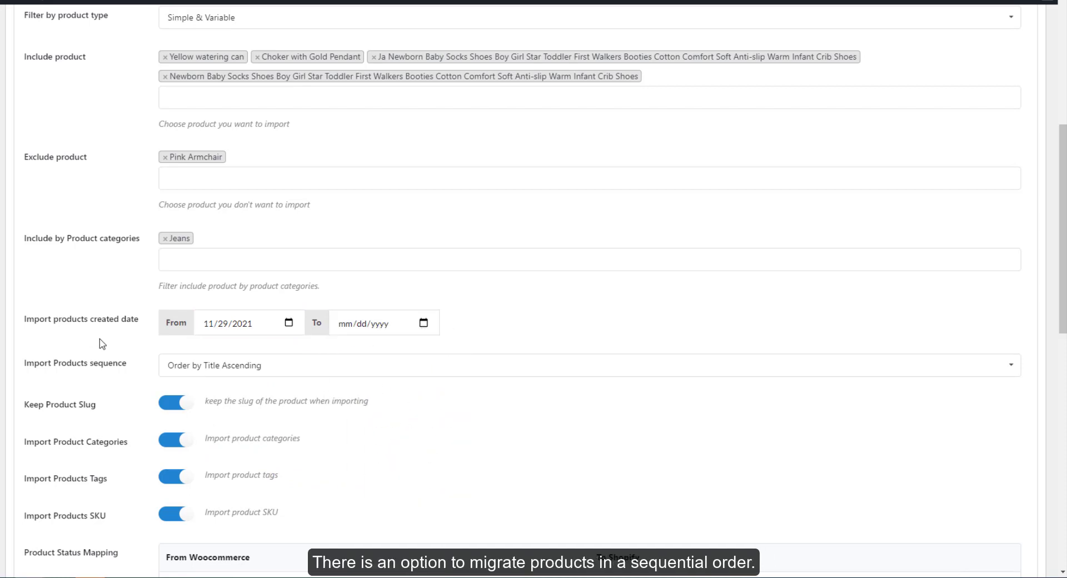
Review the available sort orders for the import products sequence.
click(208, 366)
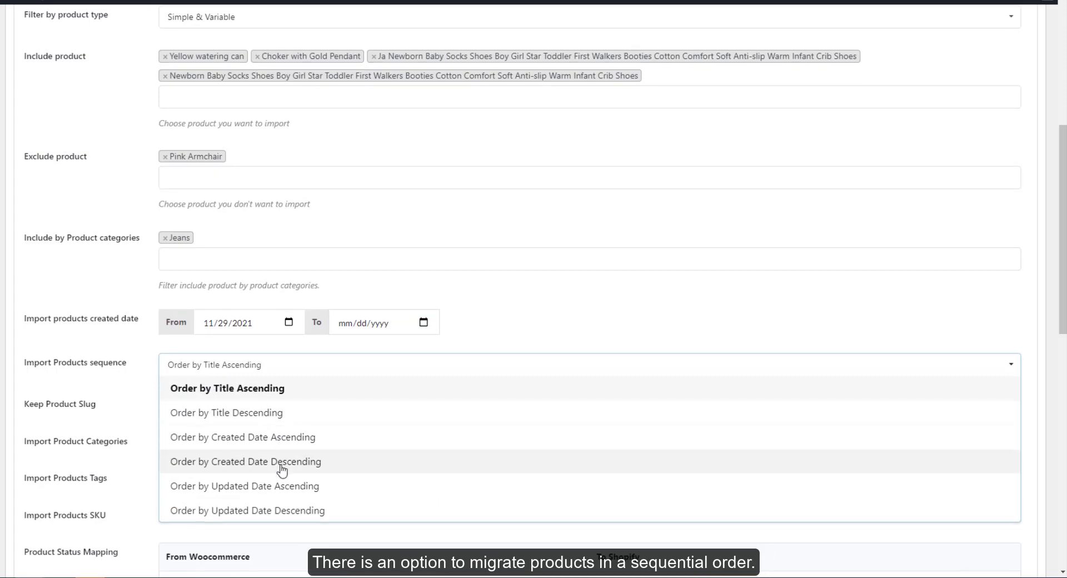
scroll(283, 466, down, 2)
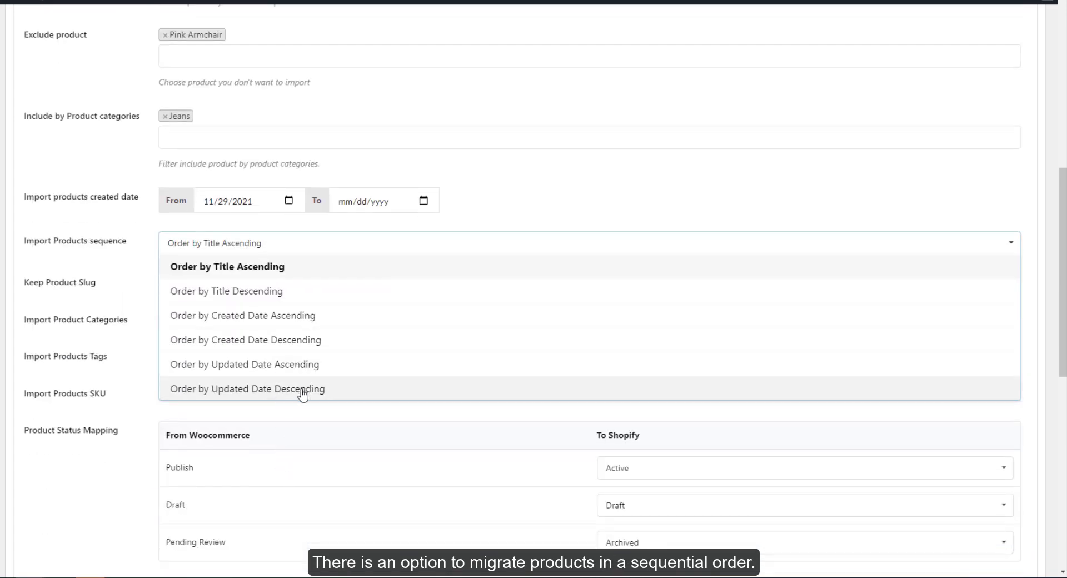
click(145, 287)
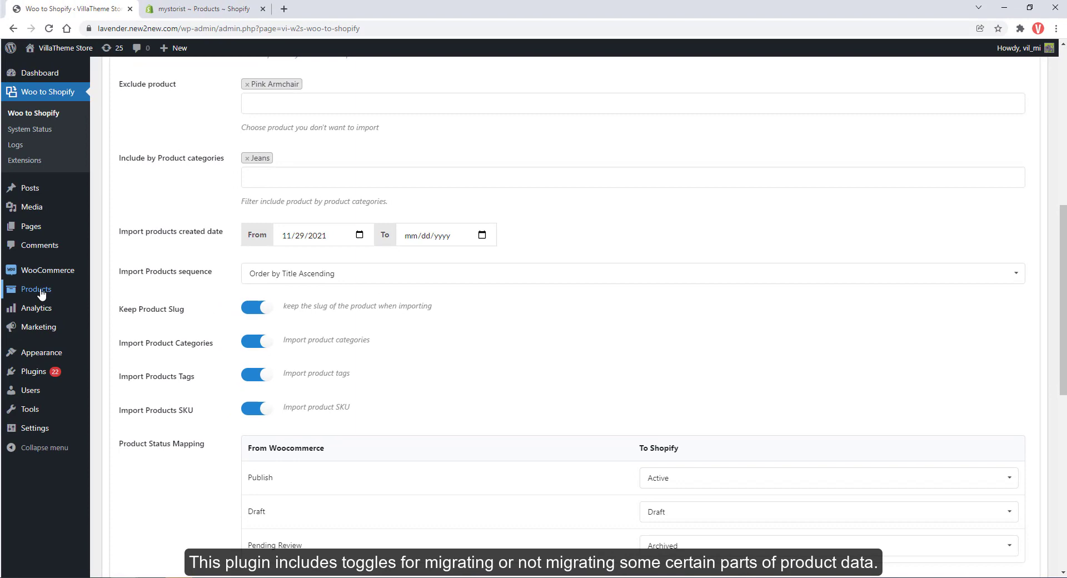
Open the Yellow watering can product's edit page in a separate tab and open its permalink slug for editing.
ctrl+click(37, 289)
key(ctrl+Tab)
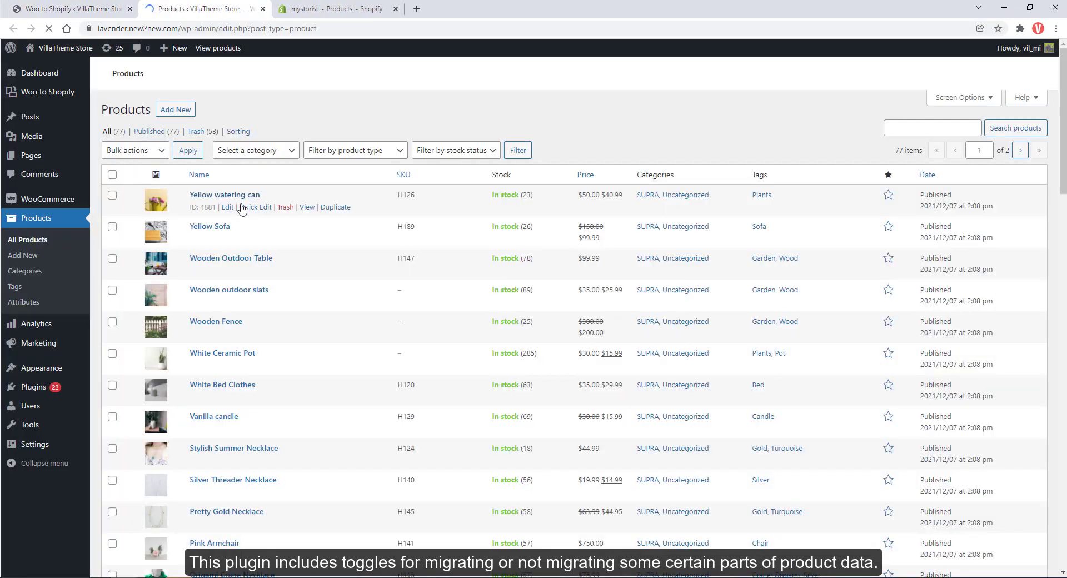
scroll(241, 209, down, 1)
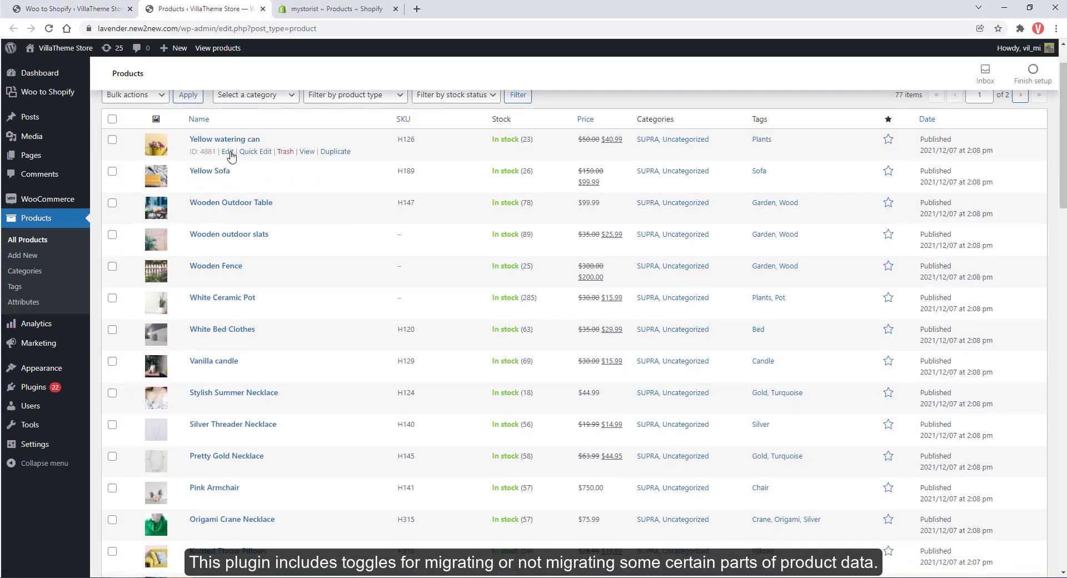
click(228, 151)
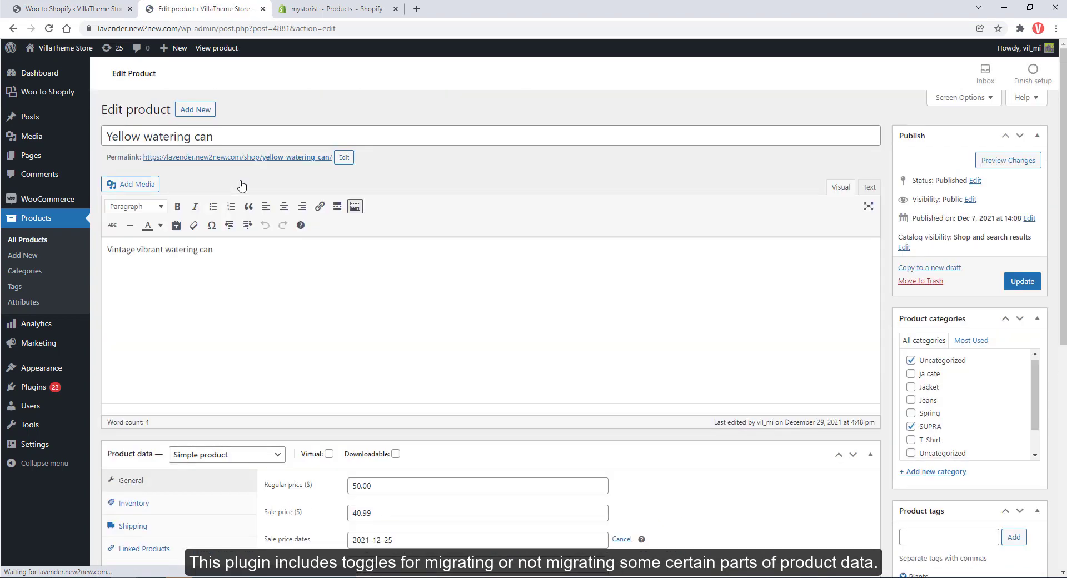
click(344, 158)
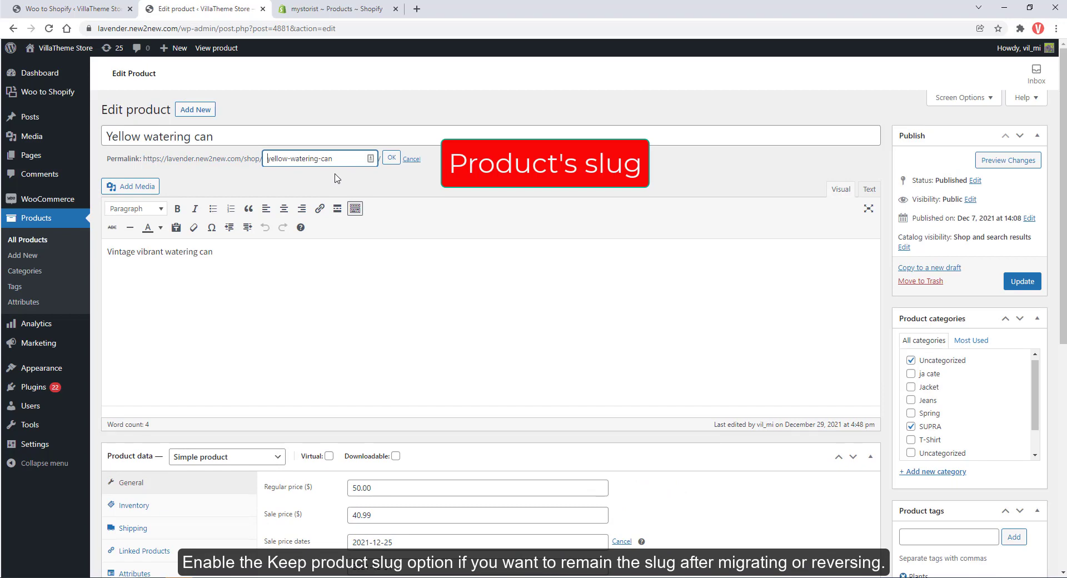
Return to the Woo to Shopify settings and switch Keep Product Slug off and back on.
click(81, 7)
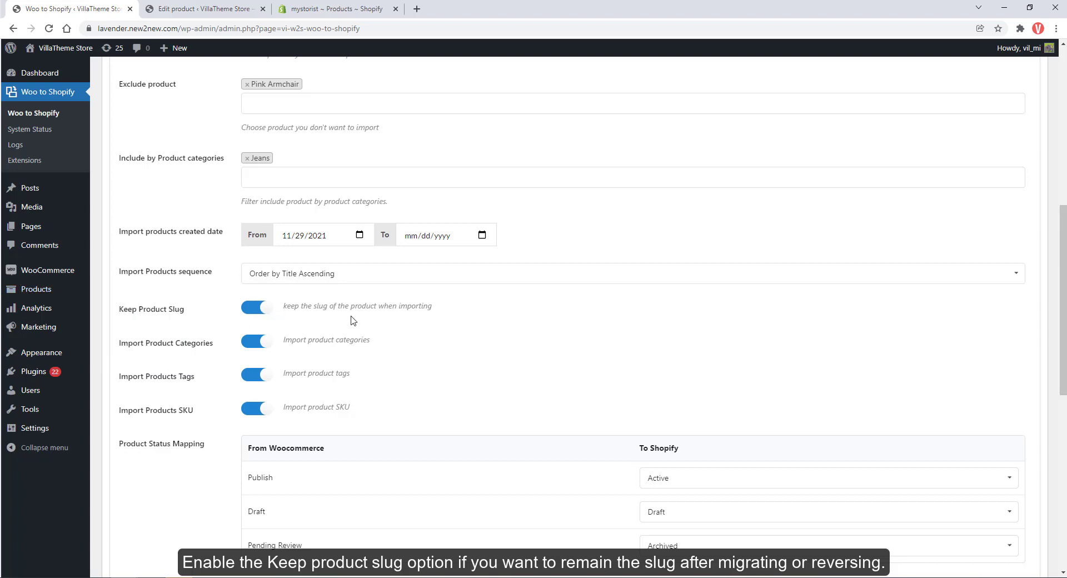
click(254, 309)
click(260, 308)
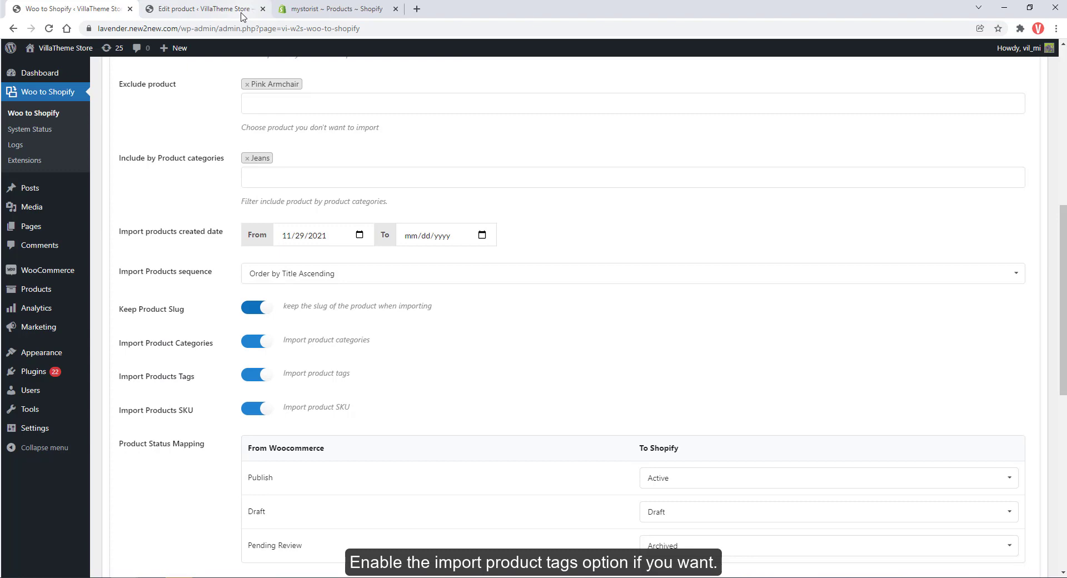
Check the Yellow watering can's product tags on its edit page and return to the import settings.
click(203, 8)
scroll(833, 389, down, 4)
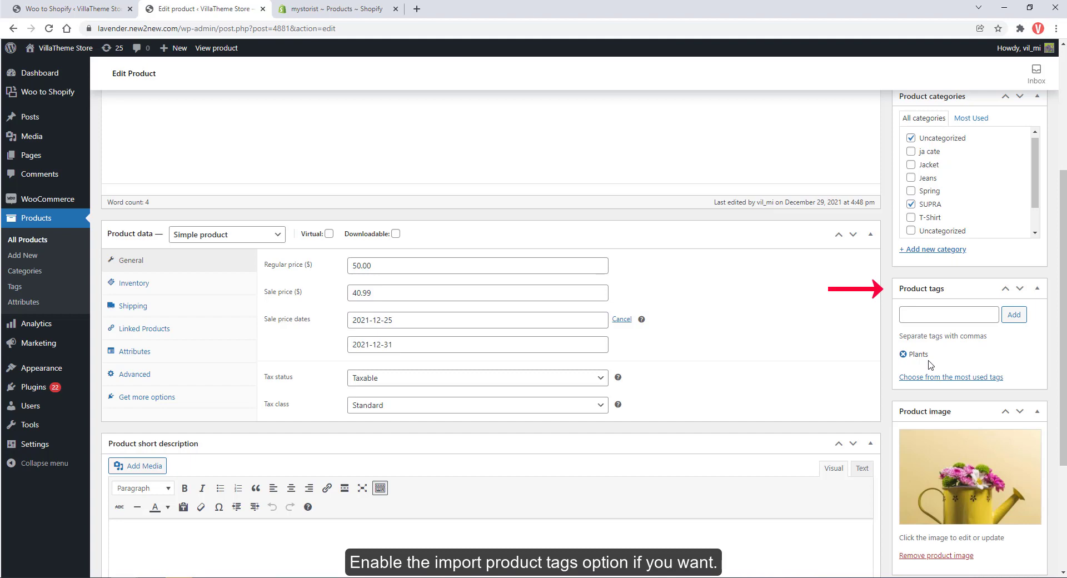
click(72, 8)
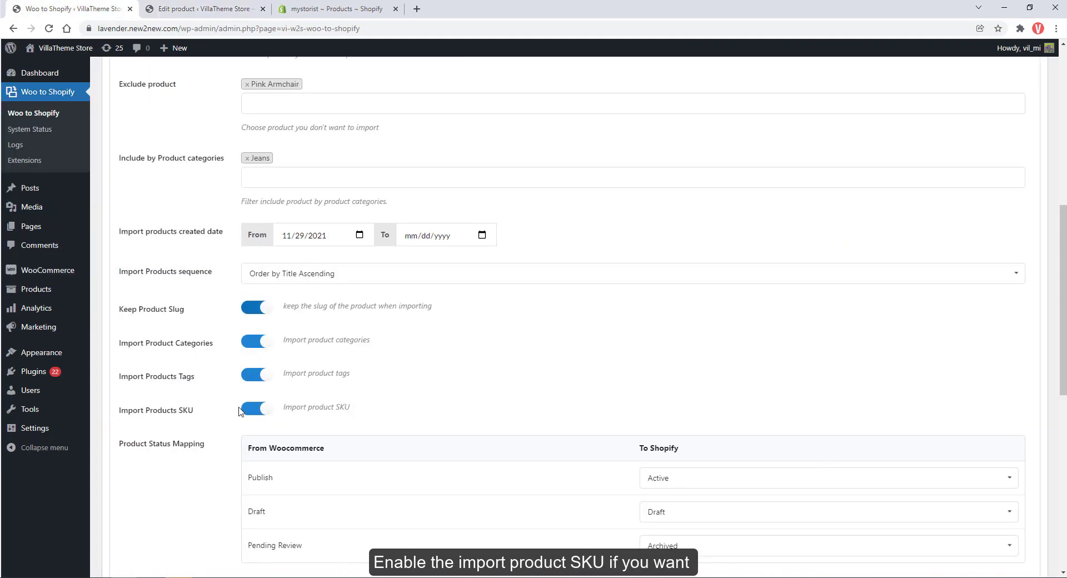
Check the Yellow watering can's SKU in its inventory data and return to the import settings.
scroll(222, 389, down, 1)
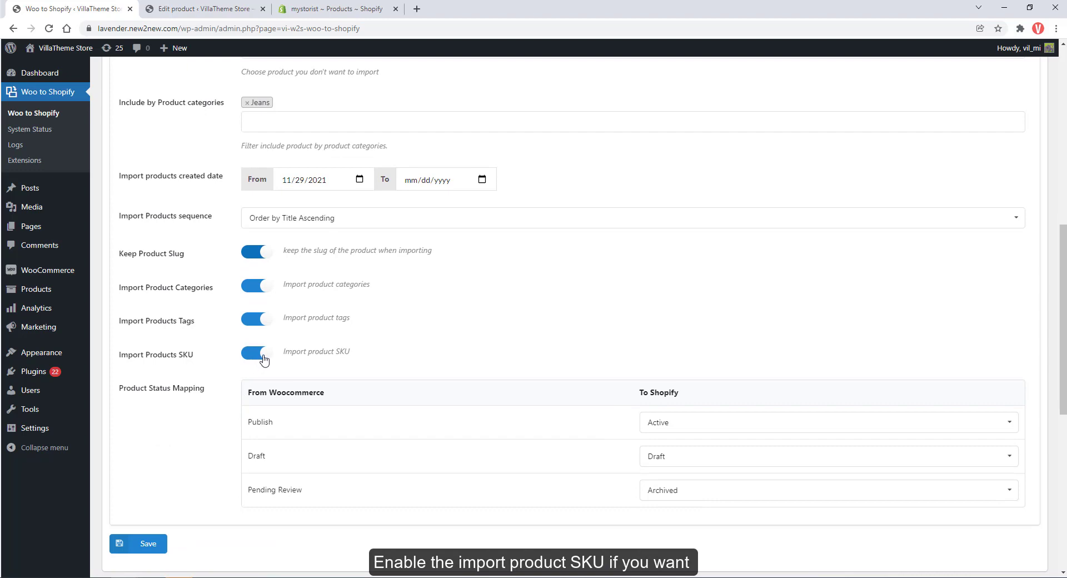
click(210, 9)
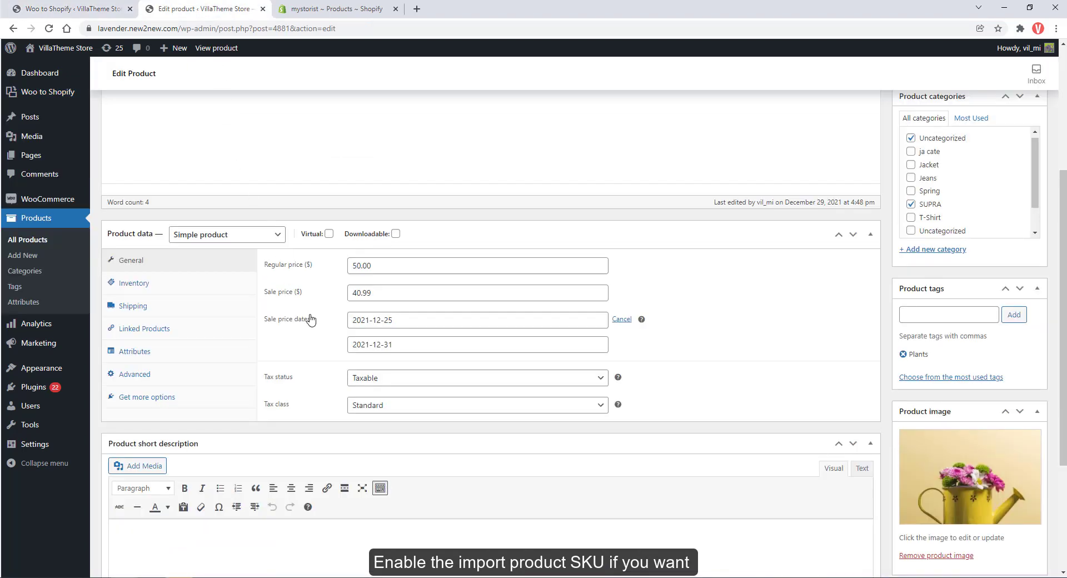
click(132, 283)
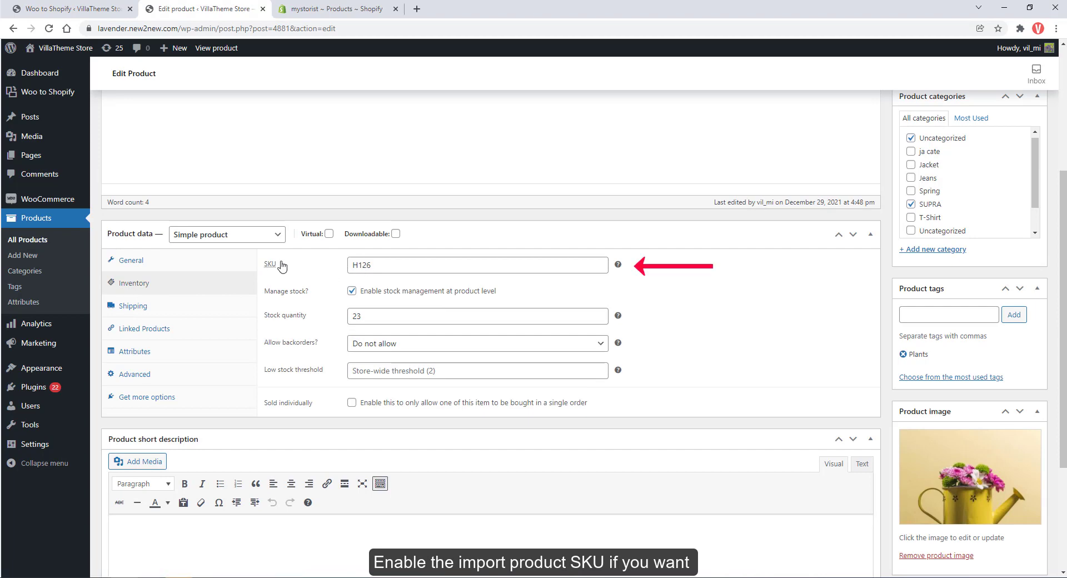
click(78, 9)
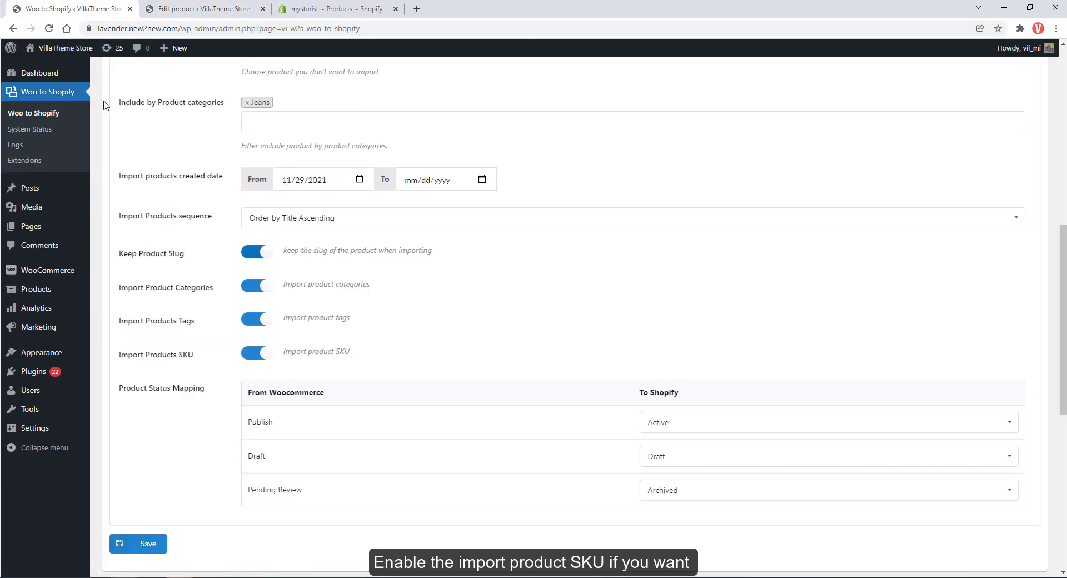
Review the product status mapping and the publish status choices on the Yellow watering can's edit page.
scroll(199, 405, down, 1)
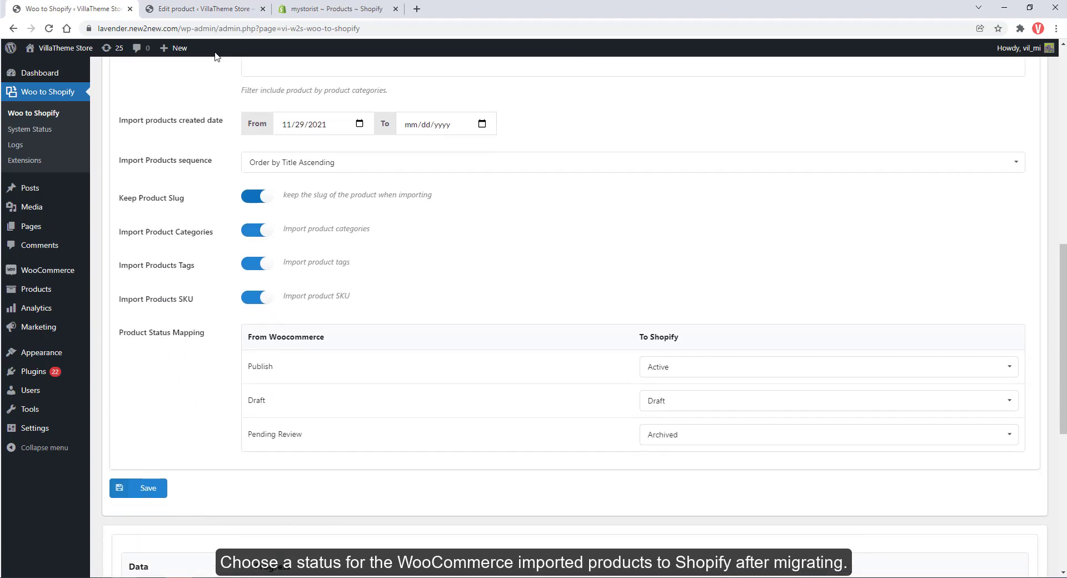
click(203, 9)
scroll(896, 244, up, 4)
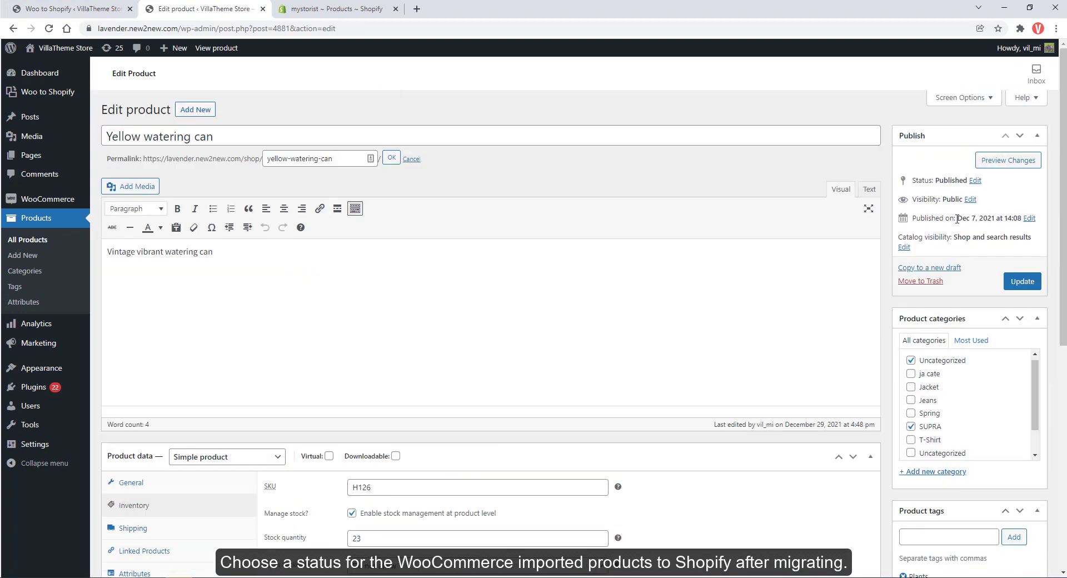
click(975, 180)
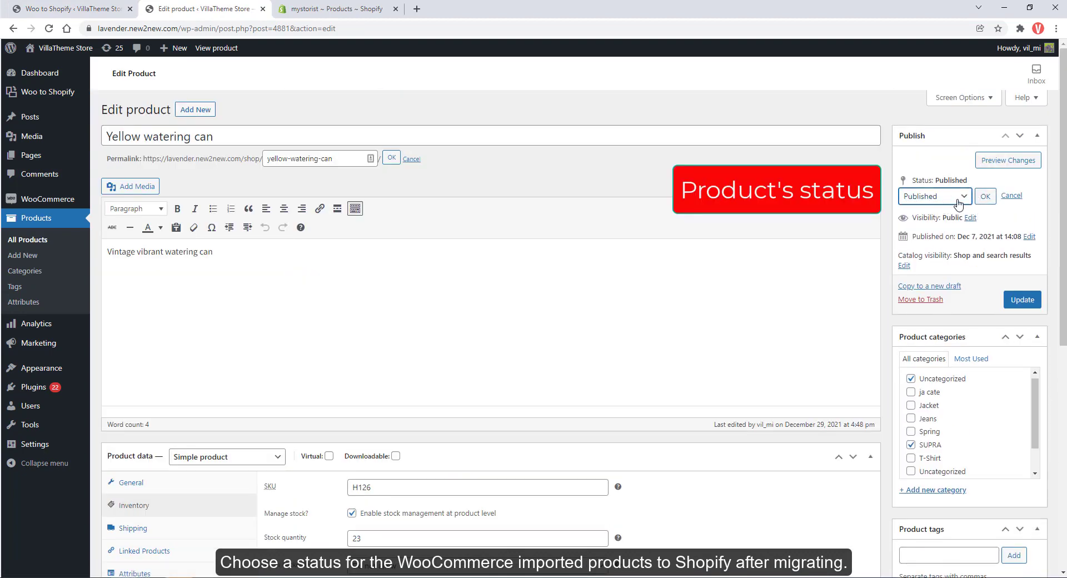
click(958, 205)
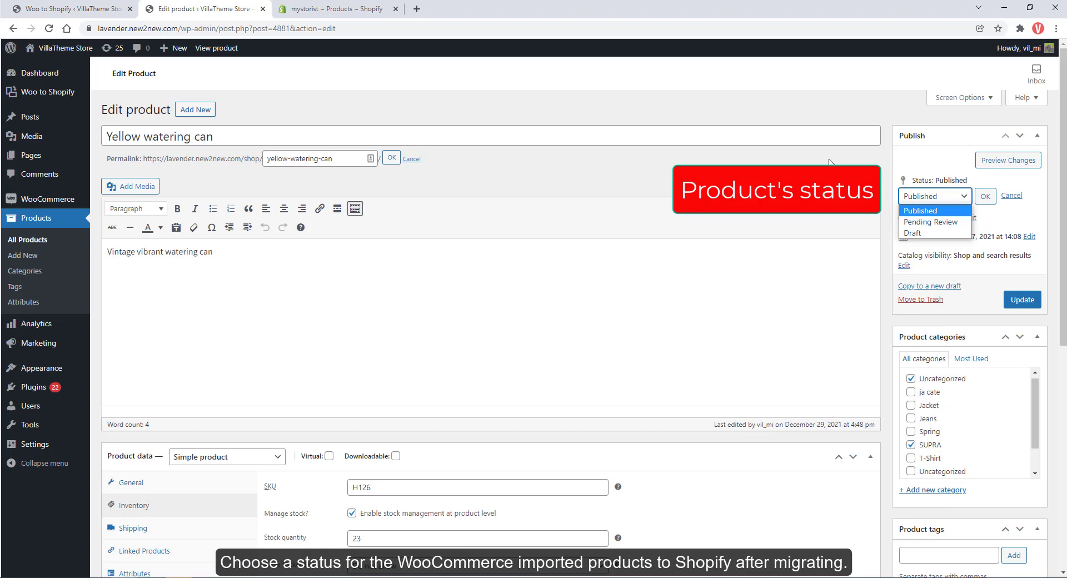
Close the publish status choices on the product page and return to the plugin's product status mapping.
click(920, 211)
click(72, 8)
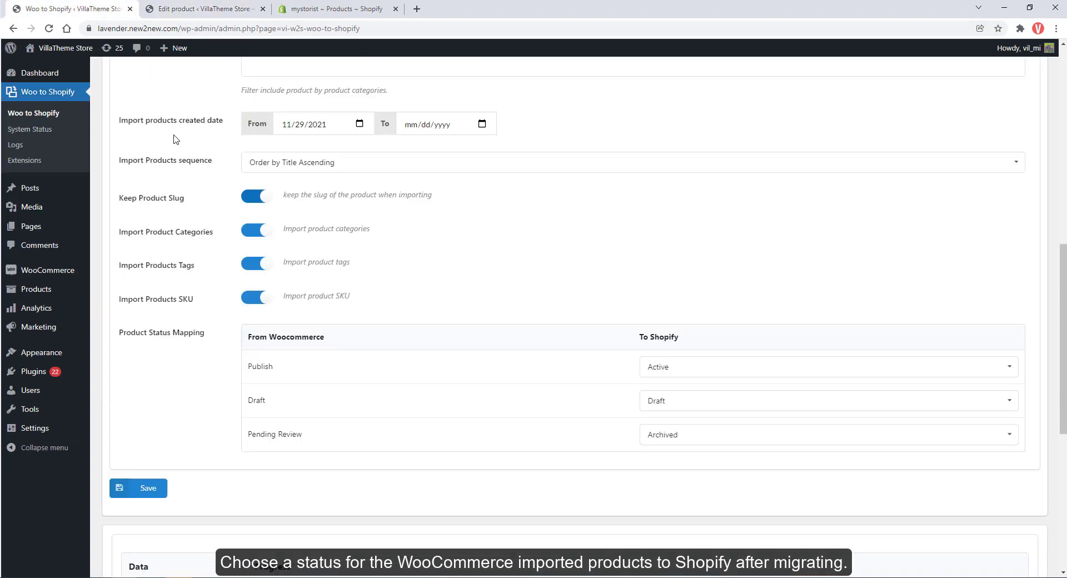
click(671, 375)
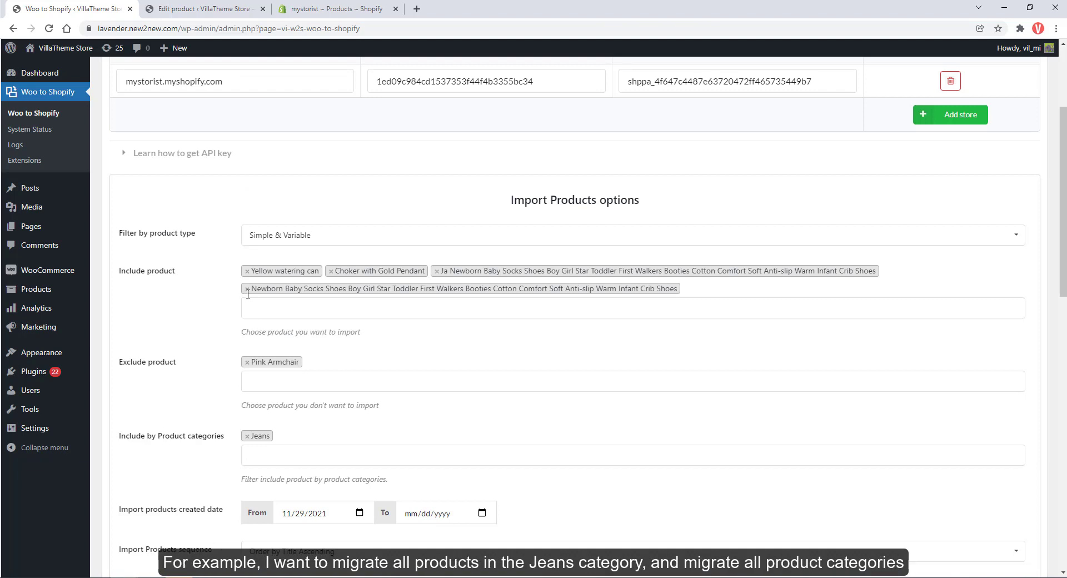
Remove all products from the Include product filter and Pink Armchair from the Exclude product filter.
click(247, 273)
click(247, 273)
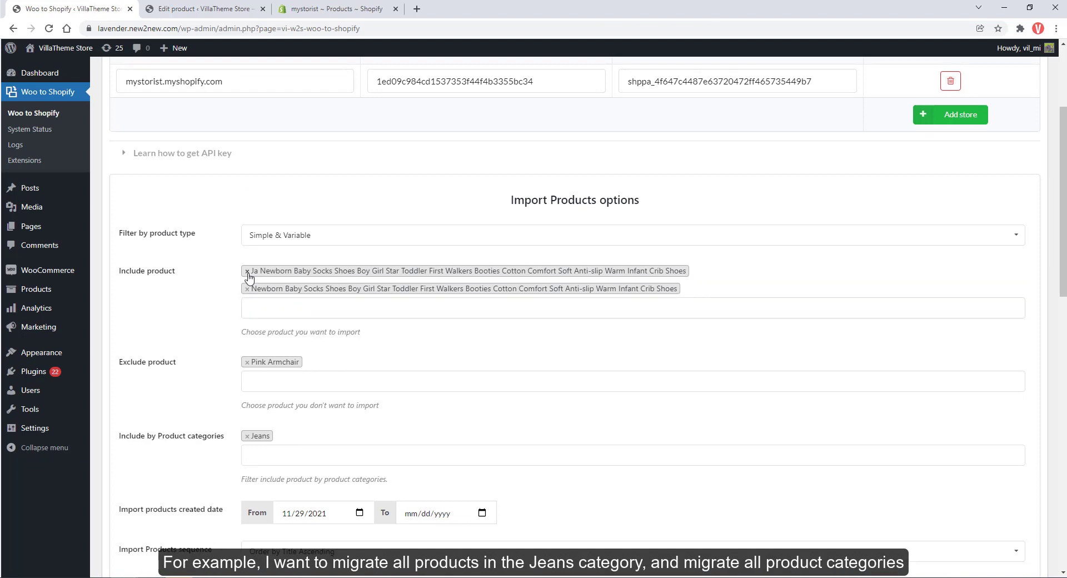
click(247, 272)
click(247, 273)
click(247, 327)
click(224, 353)
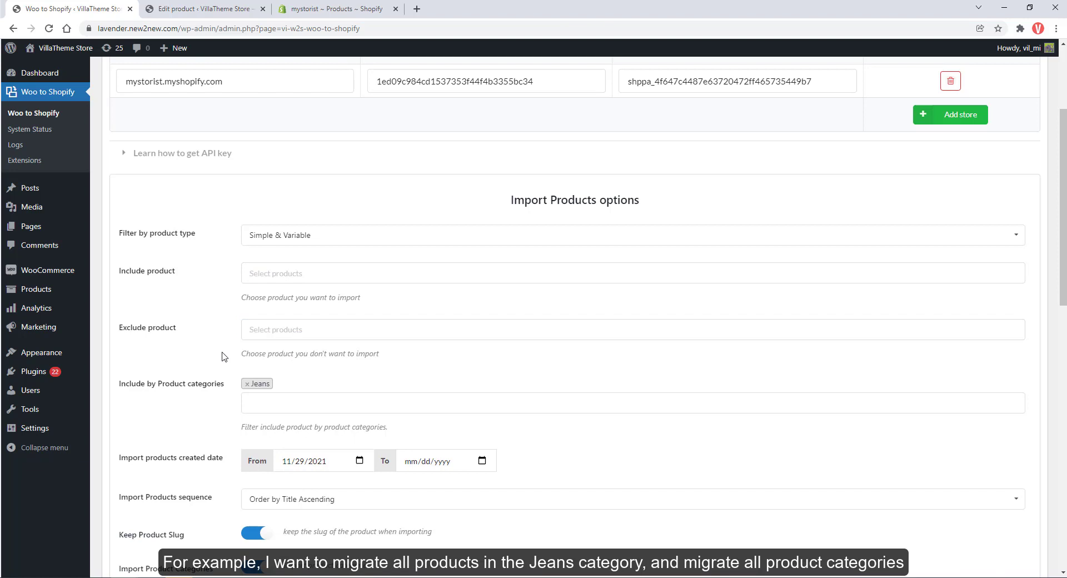
Clear the From date of the imported products' created date filter.
scroll(224, 357, down, 2)
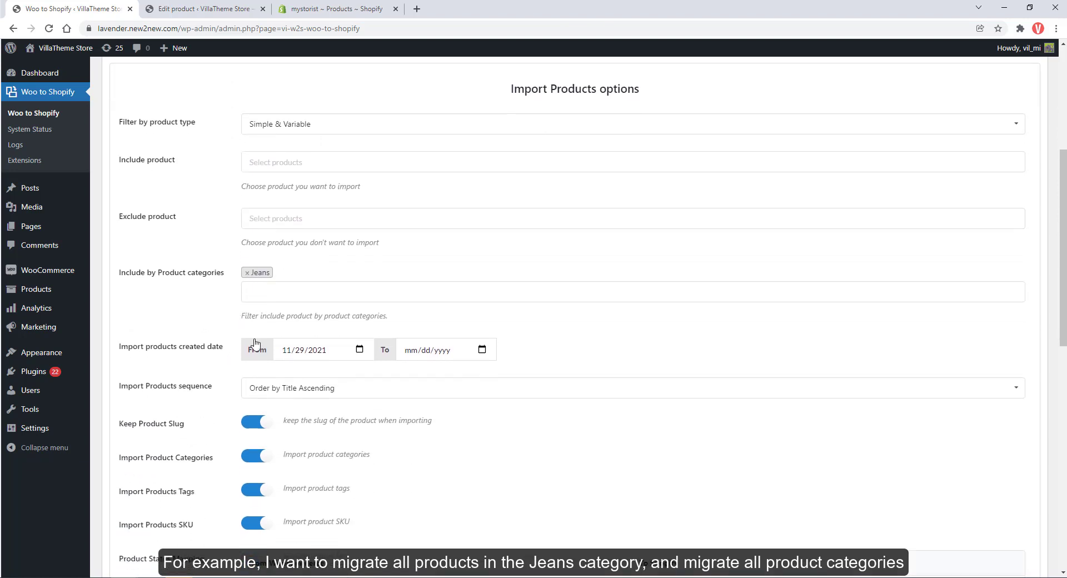
click(359, 349)
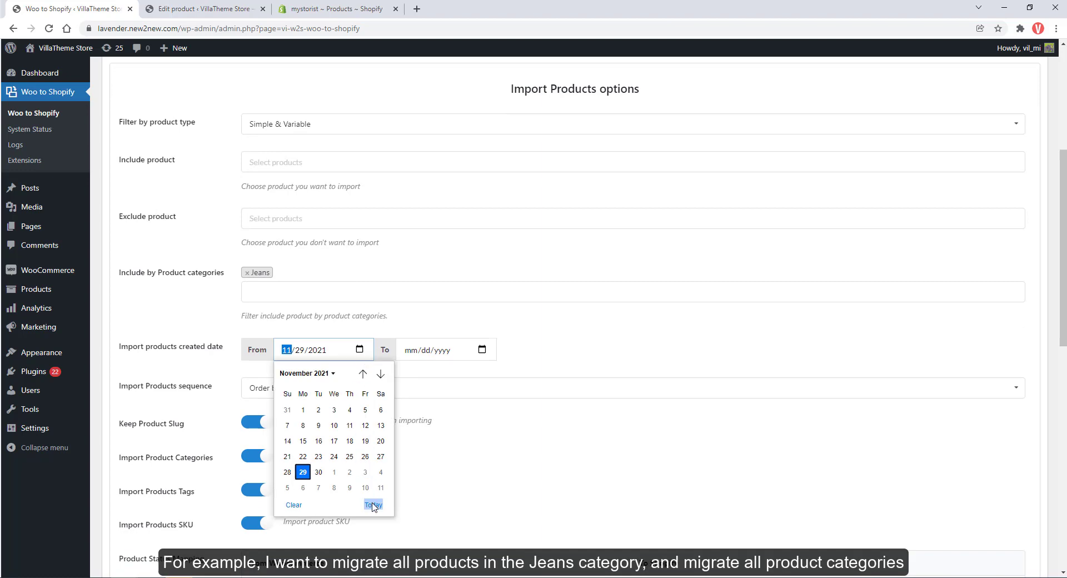
click(293, 504)
click(213, 373)
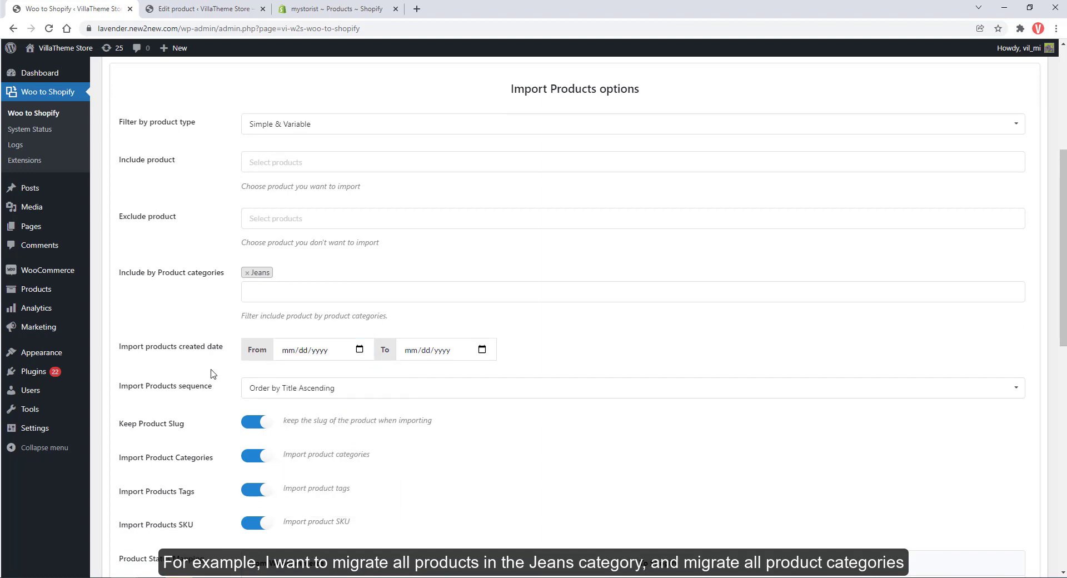
Filter the WooCommerce product list by the Jeans category.
click(211, 15)
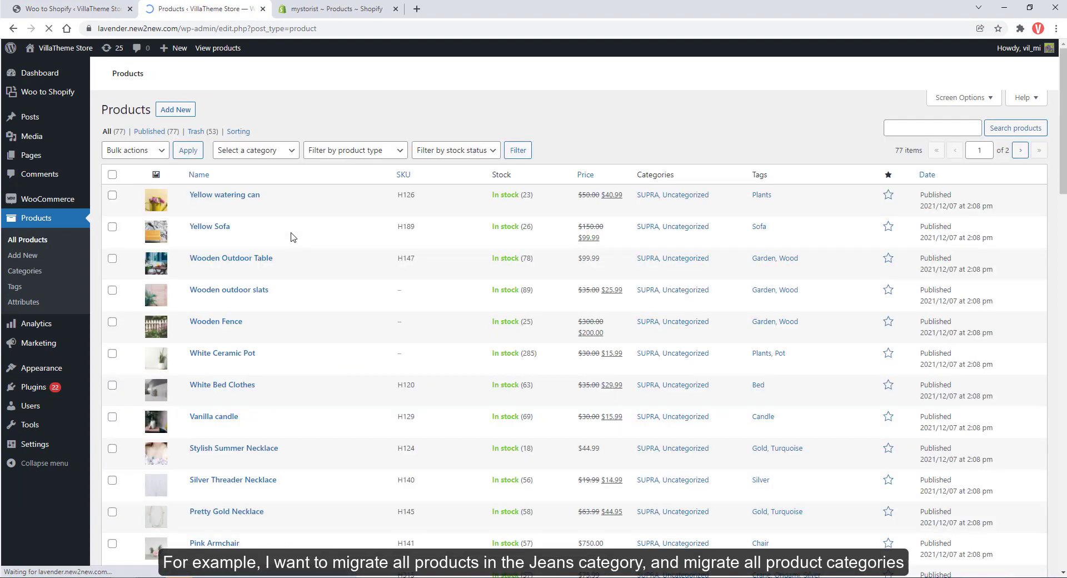
click(255, 150)
click(227, 198)
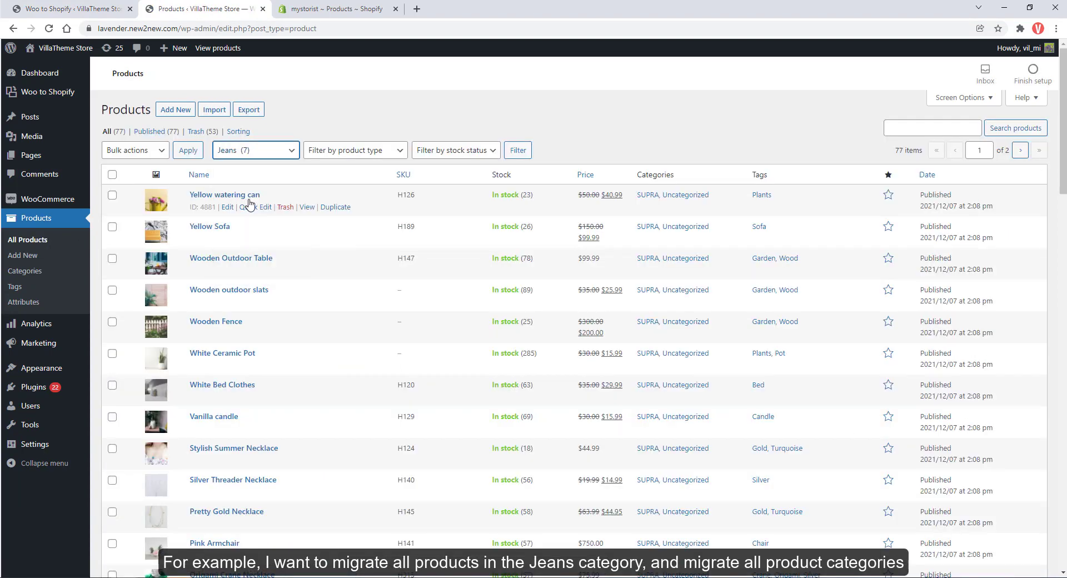
click(514, 151)
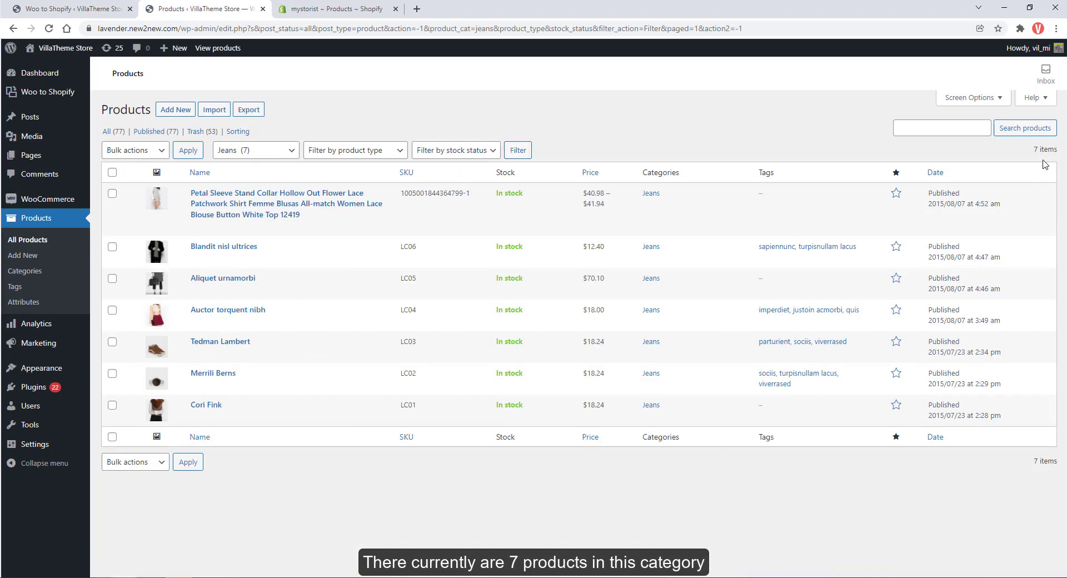
Return to the Woo to Shopify settings, save them, and import the products and product categories.
click(69, 9)
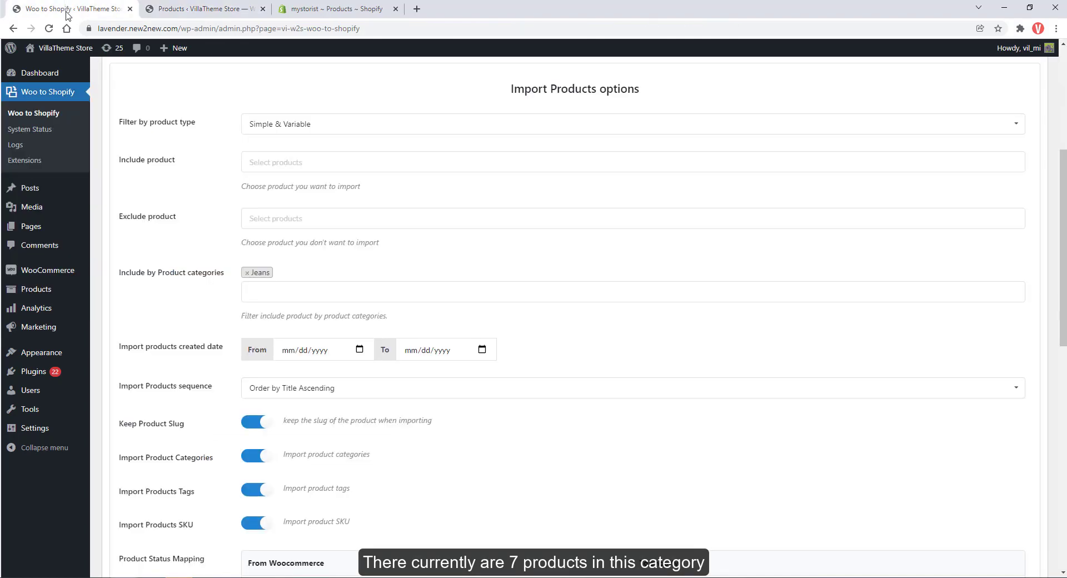
scroll(192, 314, down, 5)
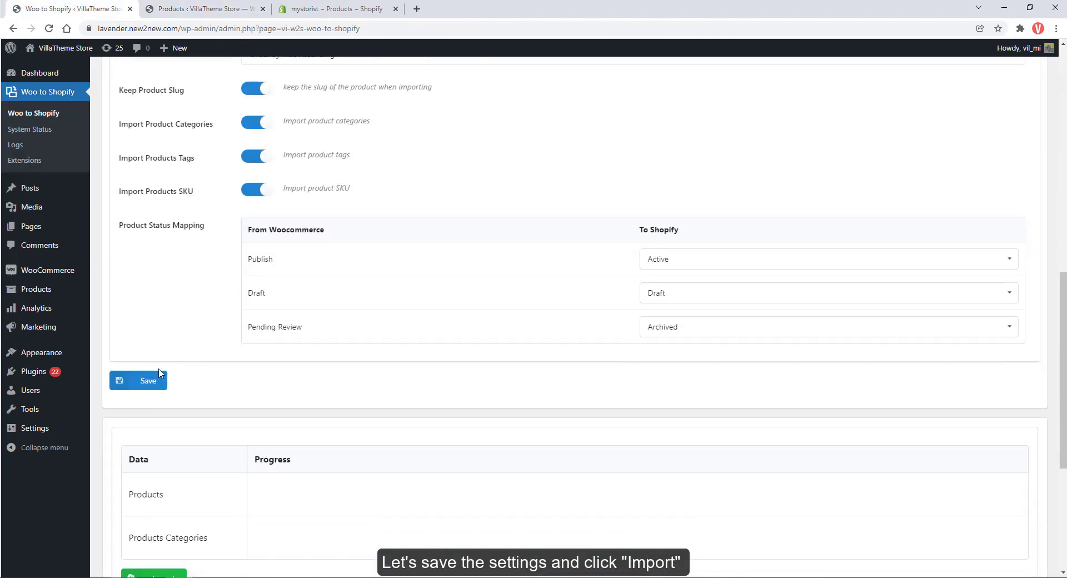
click(148, 381)
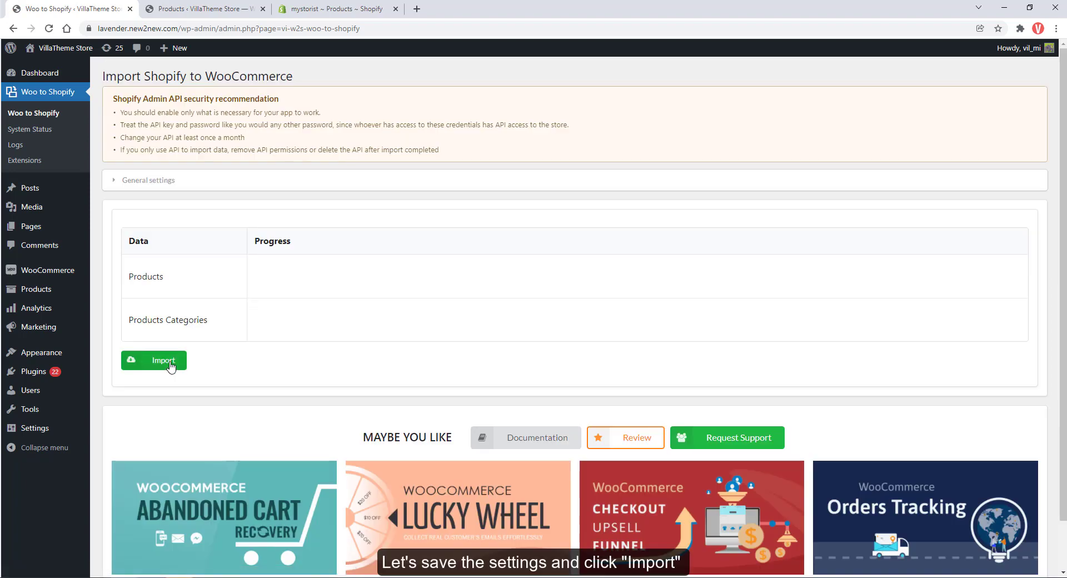
click(158, 360)
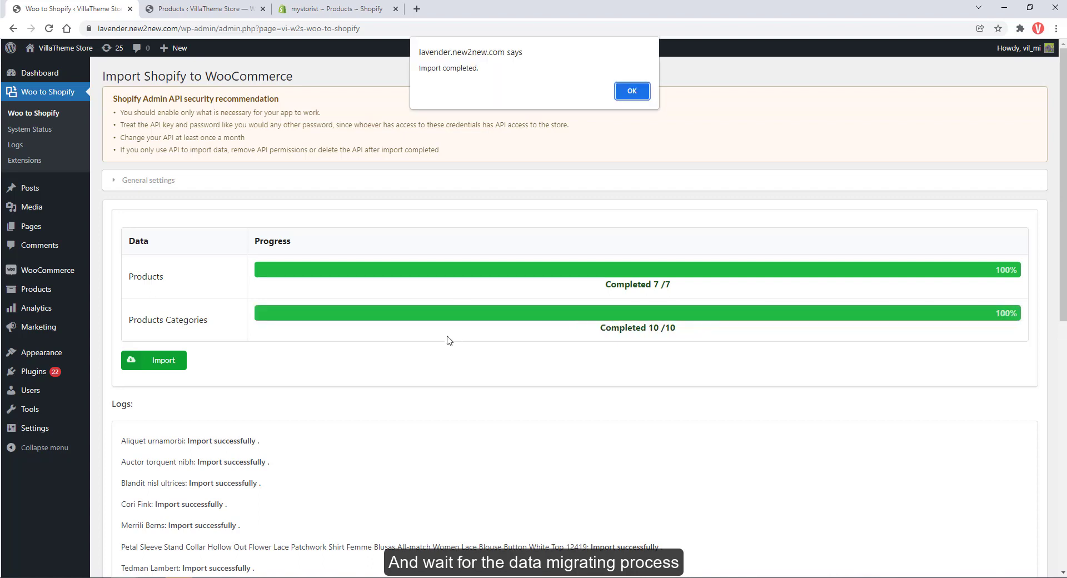
click(632, 91)
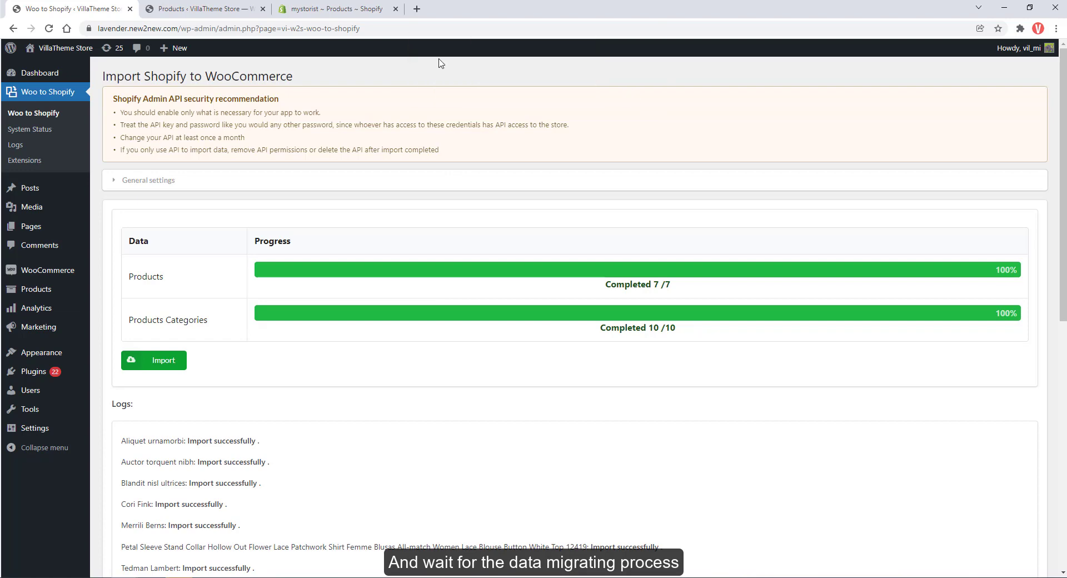
Refresh the Shopify product list and check the title, description, media and price of Aliquet urnamorbi.
click(321, 14)
click(48, 31)
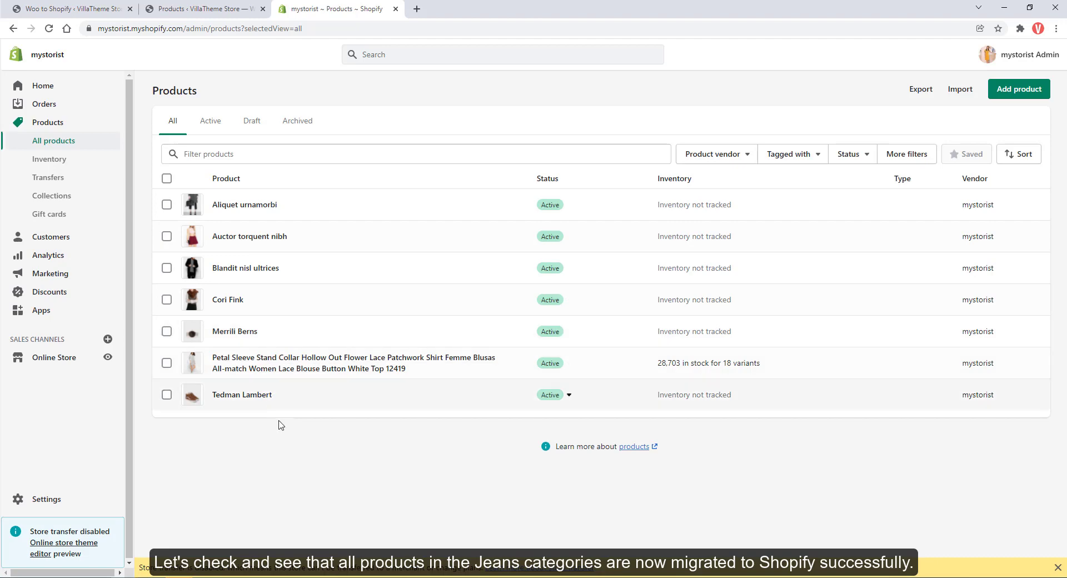
click(259, 208)
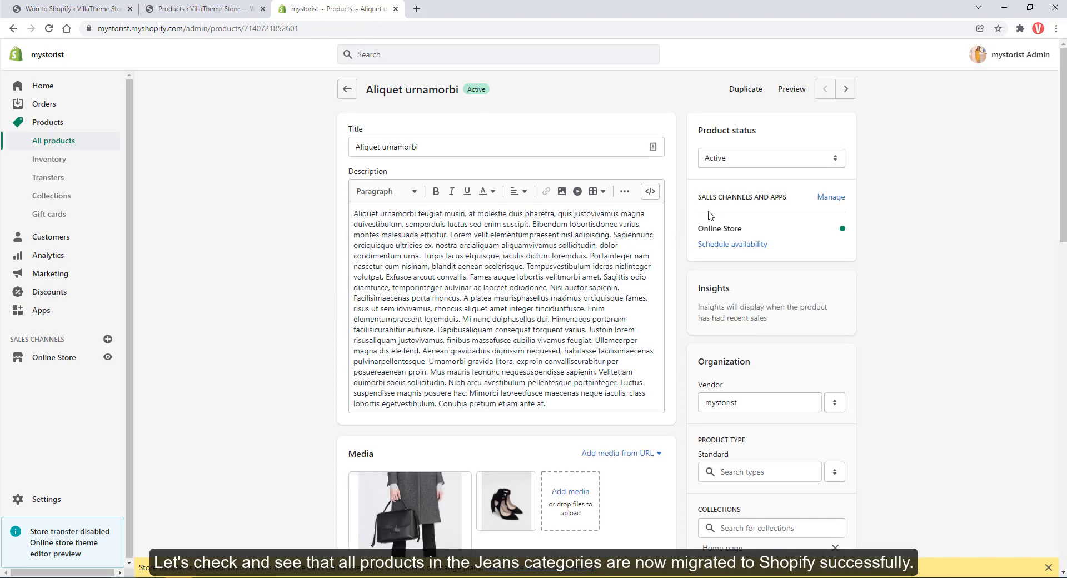
click(469, 144)
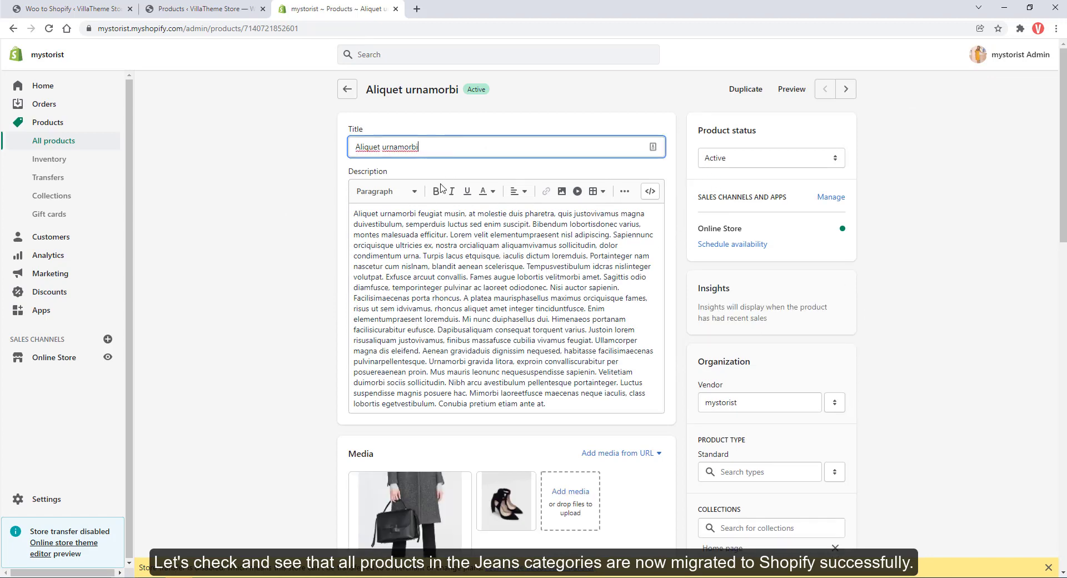
click(423, 225)
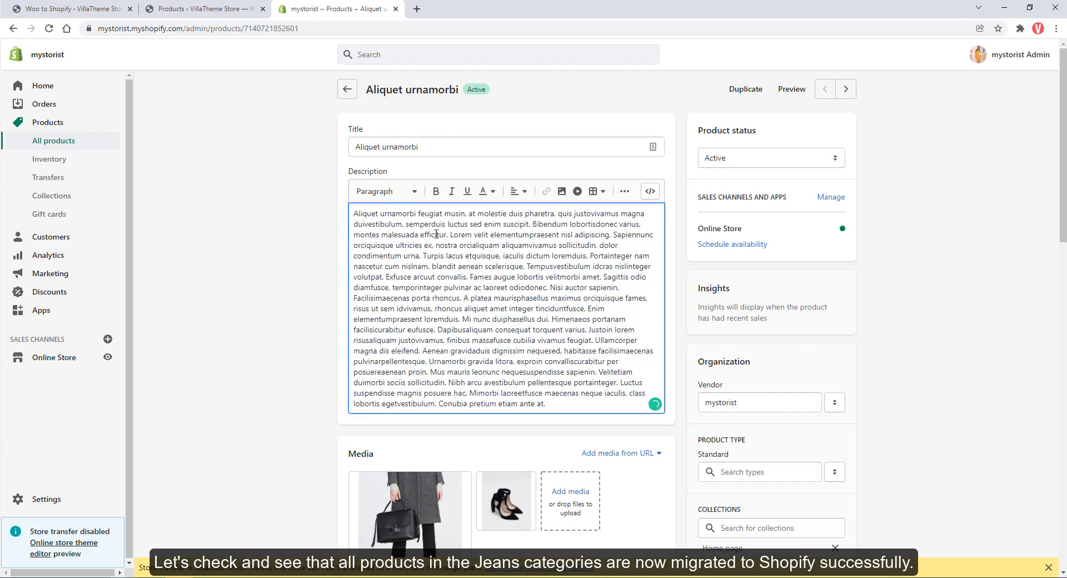
scroll(436, 234, down, 3)
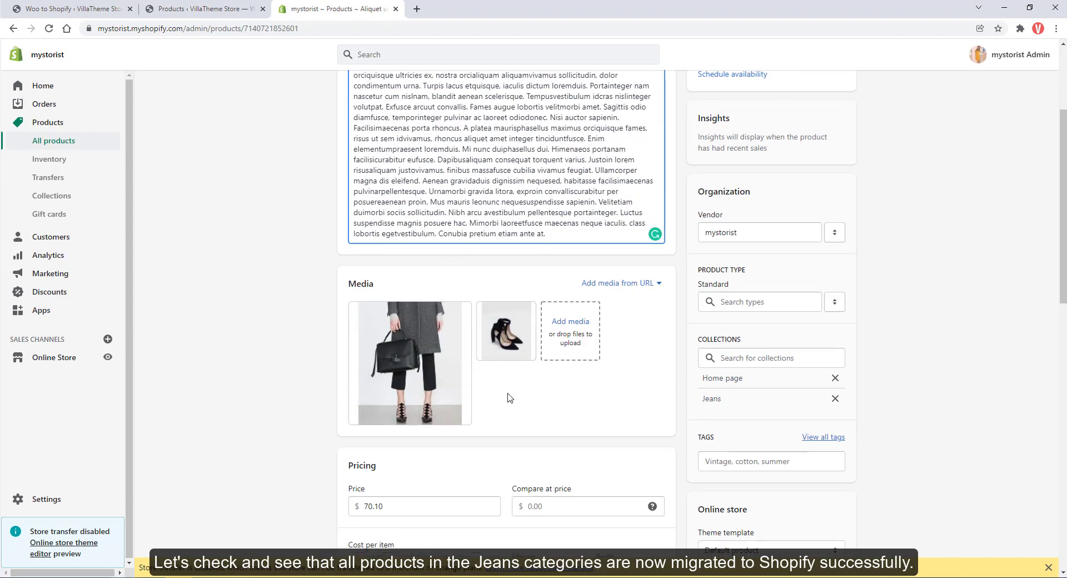
scroll(419, 405, down, 2)
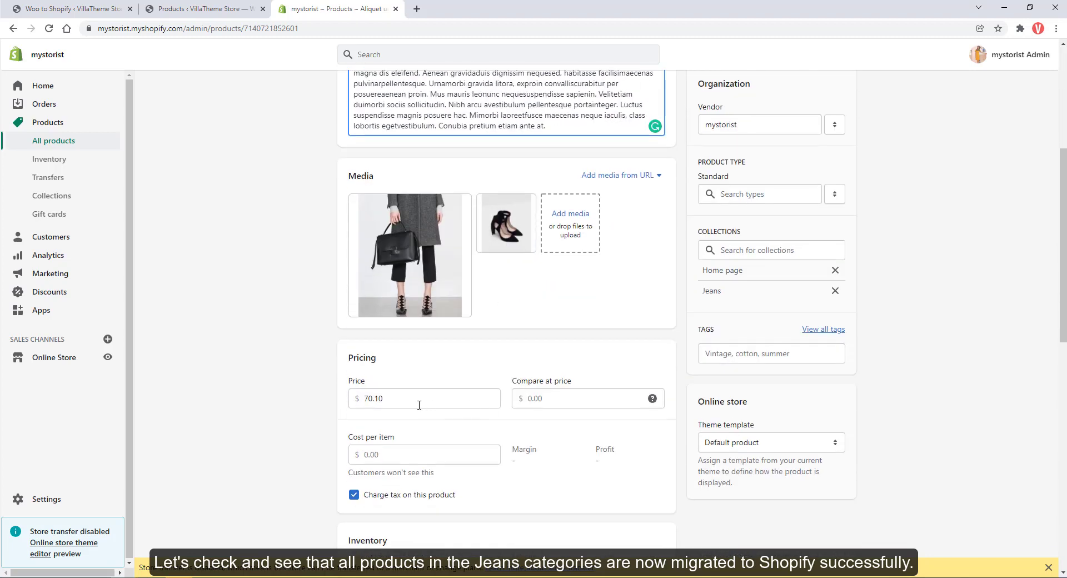
Open Aliquet urnamorbi for editing in WooCommerce and review its description, product data and image.
click(205, 9)
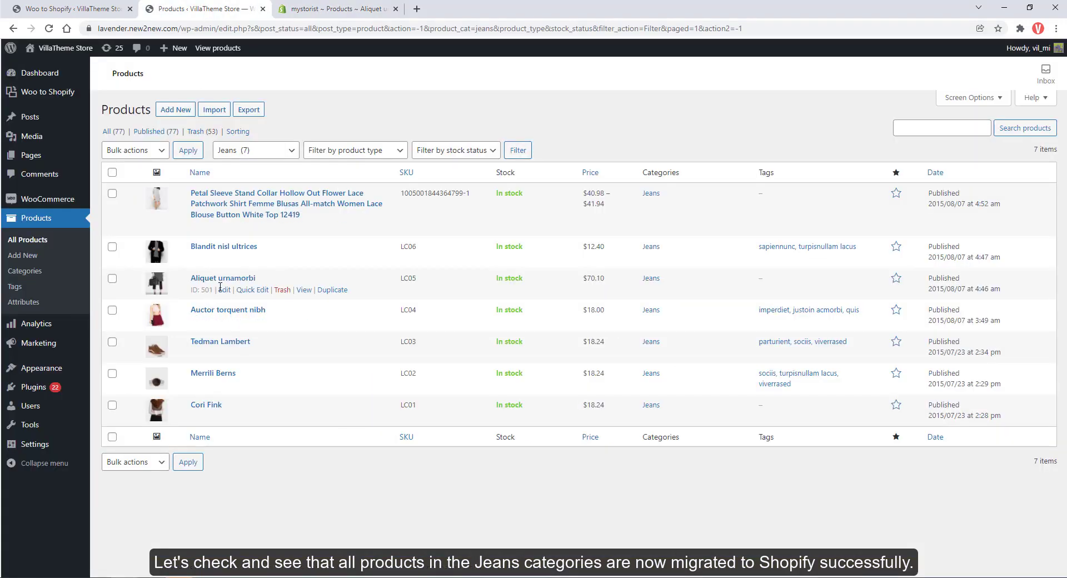
click(224, 289)
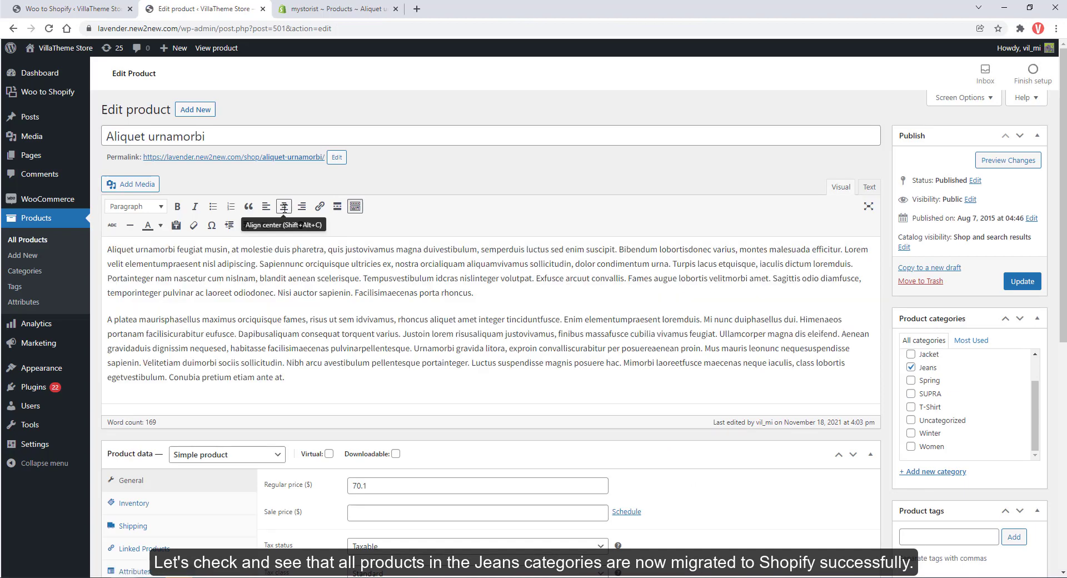
scroll(310, 289, down, 1)
scroll(309, 289, down, 1)
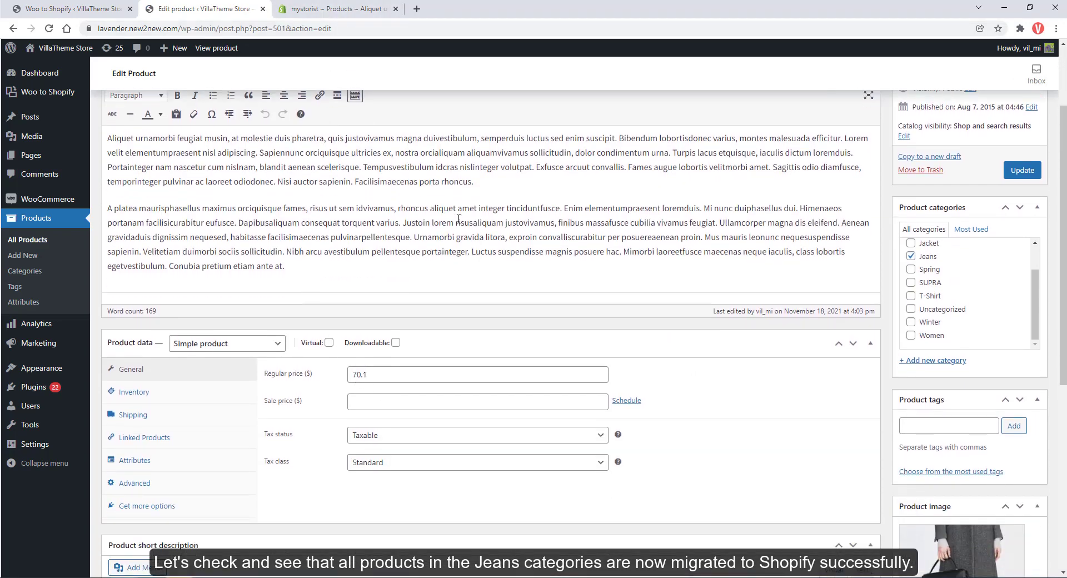
scroll(958, 468, down, 3)
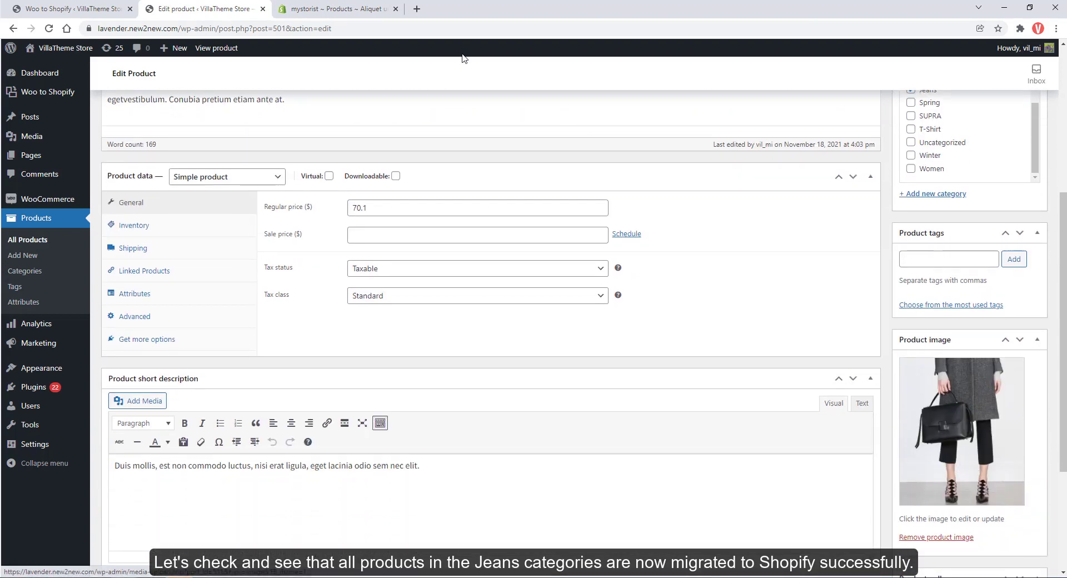
Switch back to Shopify and compare Aliquet urnamorbi's status, collections, pricing, inventory and shipping details.
click(333, 9)
scroll(640, 275, up, 5)
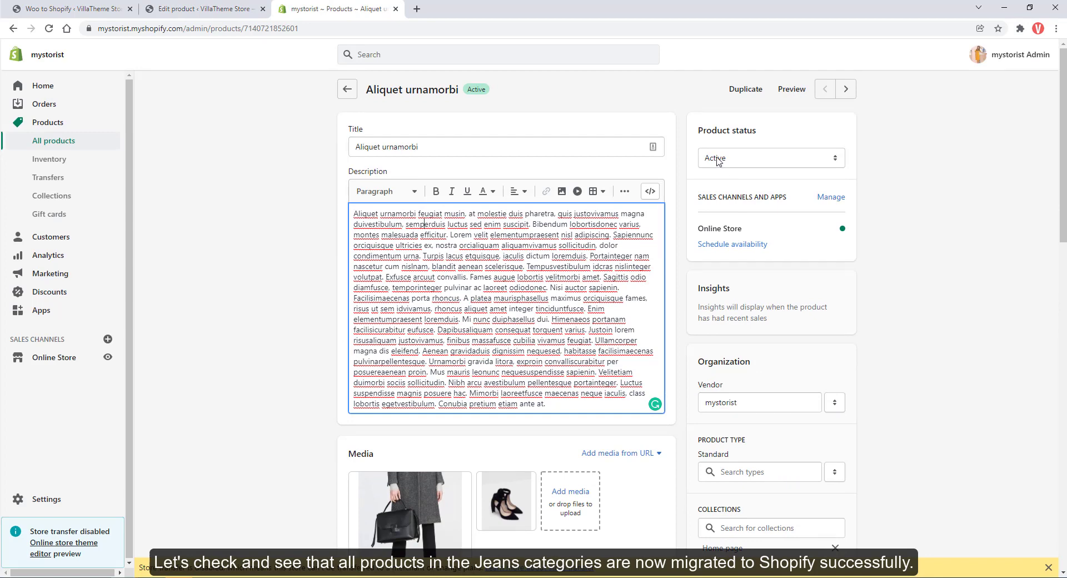
scroll(710, 277, down, 2)
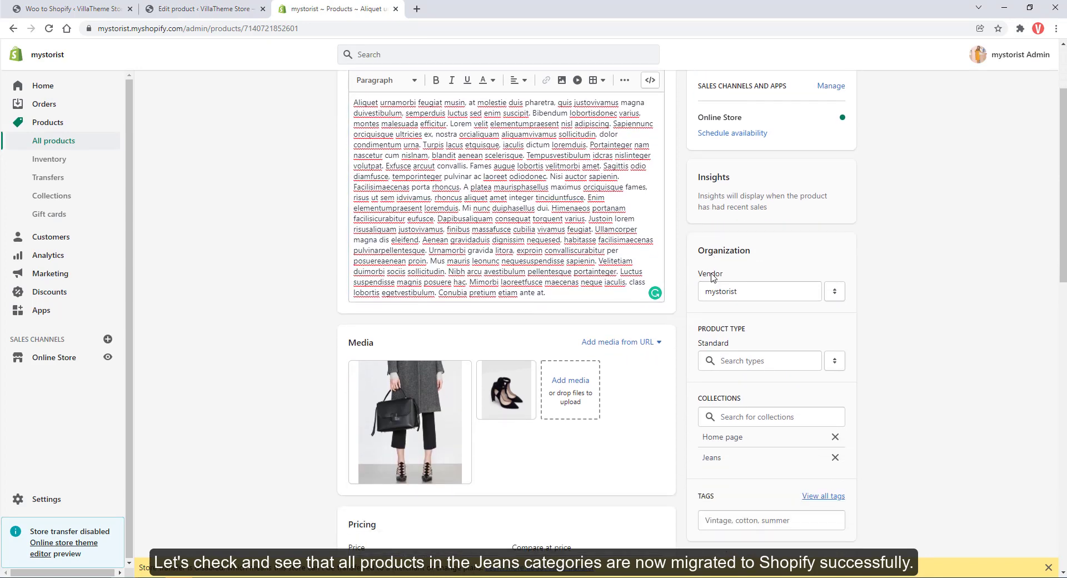
scroll(711, 277, down, 8)
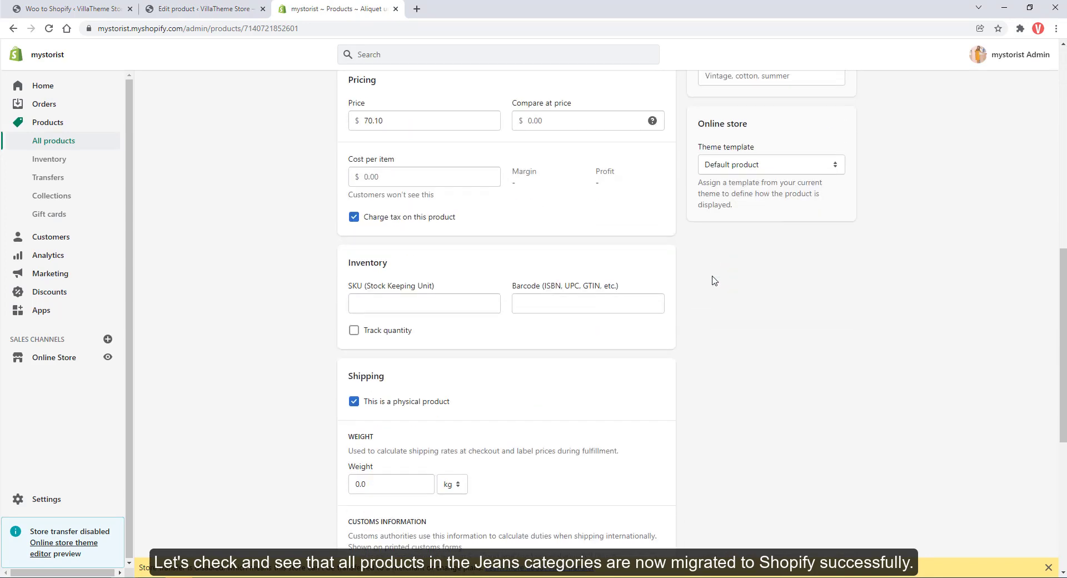
scroll(714, 281, down, 1)
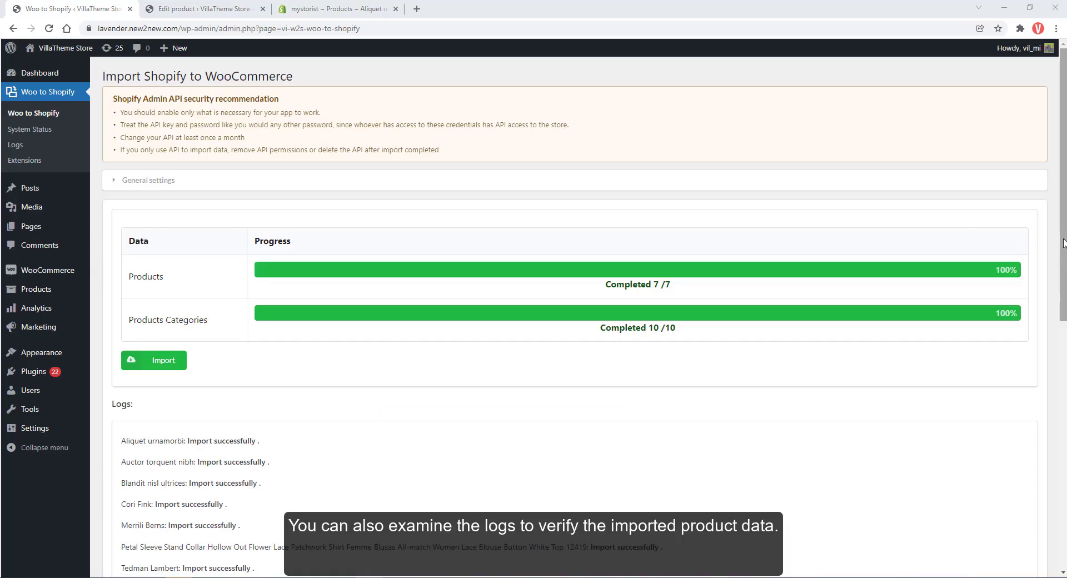
Examine the import log entries for products and categories on the Woo to Shopify page.
scroll(1036, 308, down, 4)
scroll(1028, 345, down, 3)
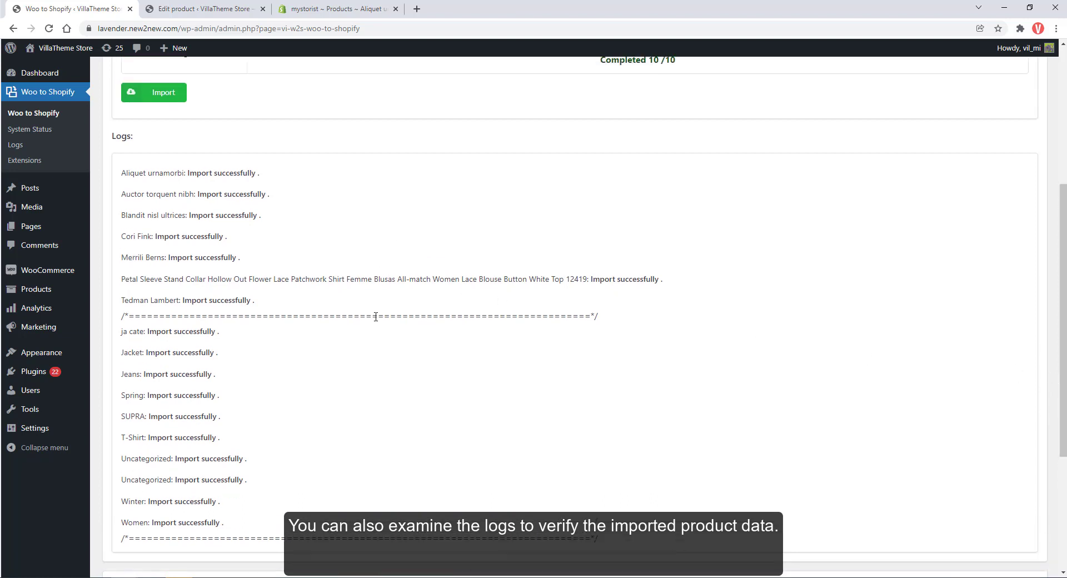
drag(356, 414, 351, 503)
click(352, 509)
Open the plugin's Logs page in a new tab and view the mystorist.myshopify.com log file.
middle_click(15, 144)
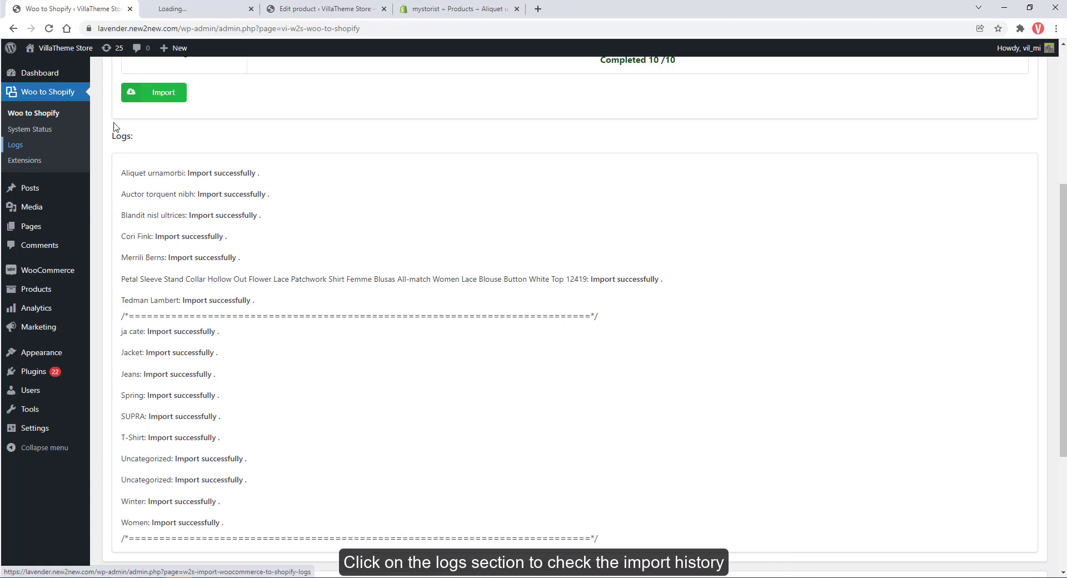
click(199, 11)
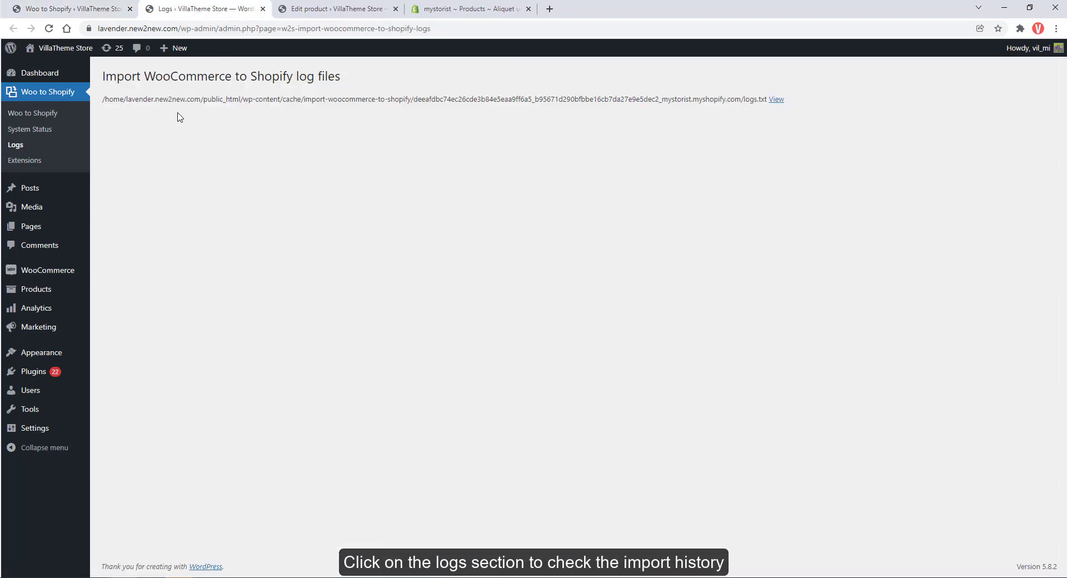
click(776, 100)
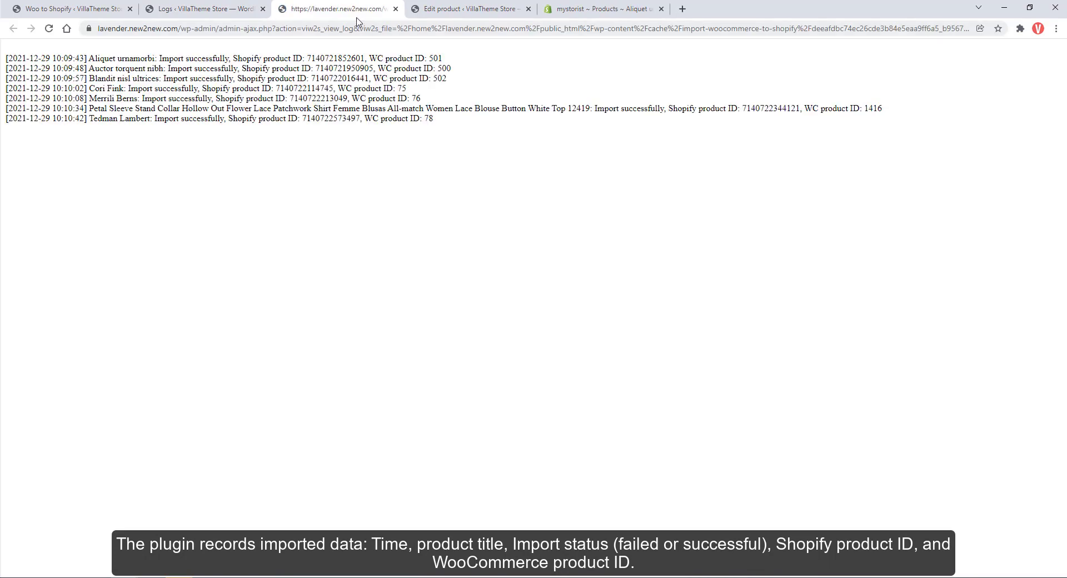